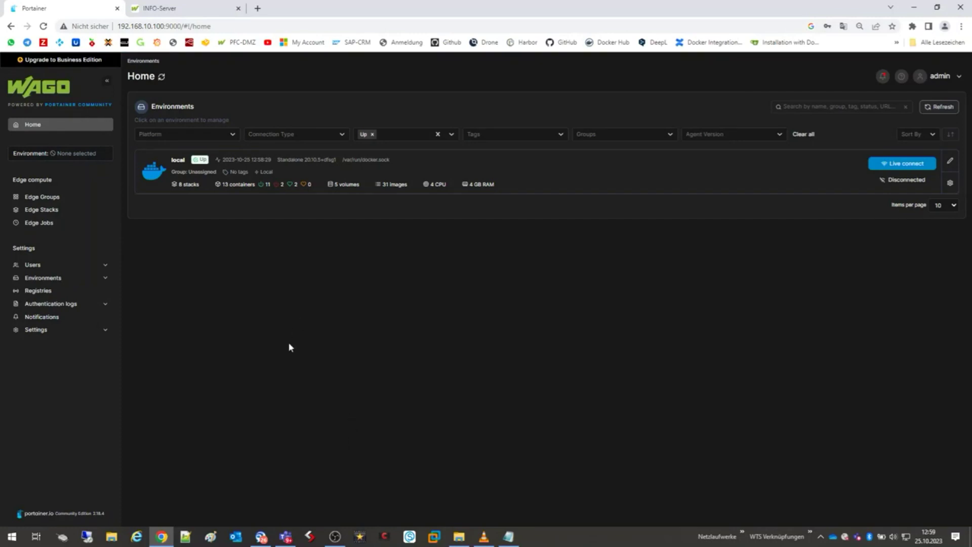
Step: Start the environment wizard for adding a new Docker Standalone environment
{"action": "left_click", "coordinate": [51, 278]}
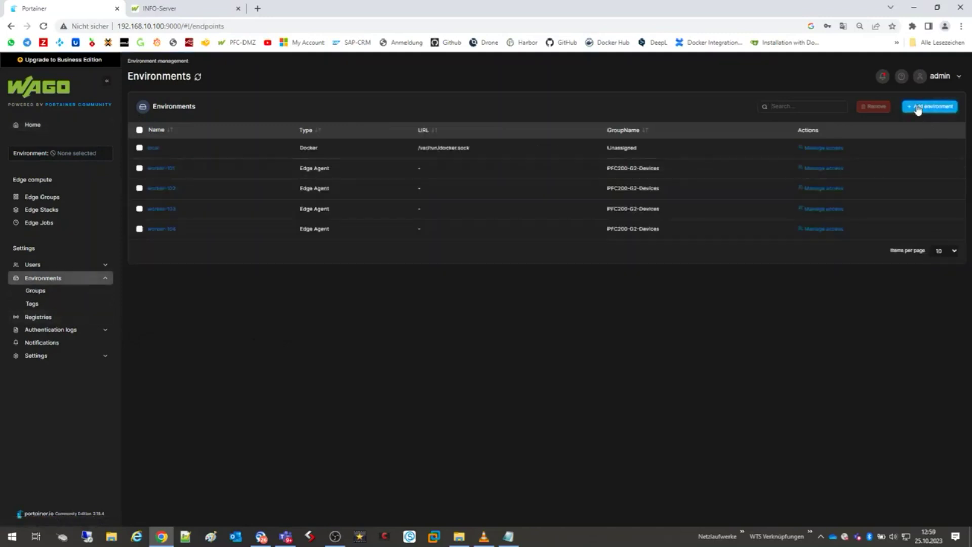
{"action": "left_click", "coordinate": [919, 106]}
{"action": "left_click", "coordinate": [233, 192]}
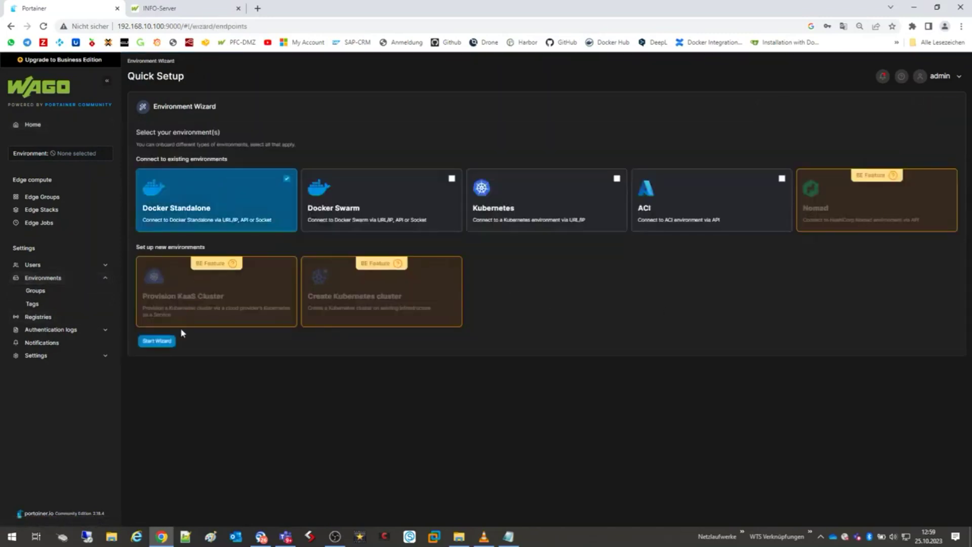
{"action": "left_click", "coordinate": [161, 342]}
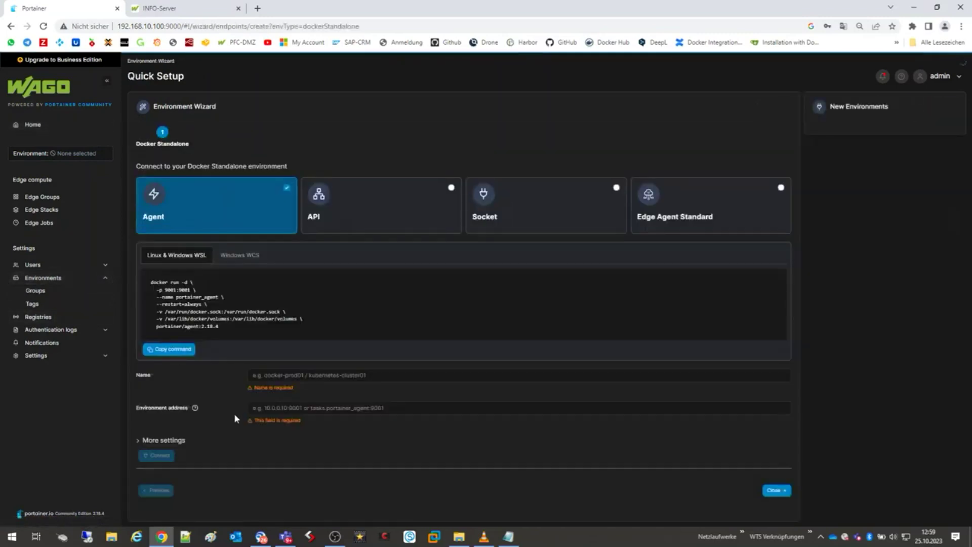
Step: Create an Edge Agent Standard environment named PFC-Station-1 and close the wizard
{"action": "left_click", "coordinate": [726, 217]}
{"action": "left_click", "coordinate": [314, 248]}
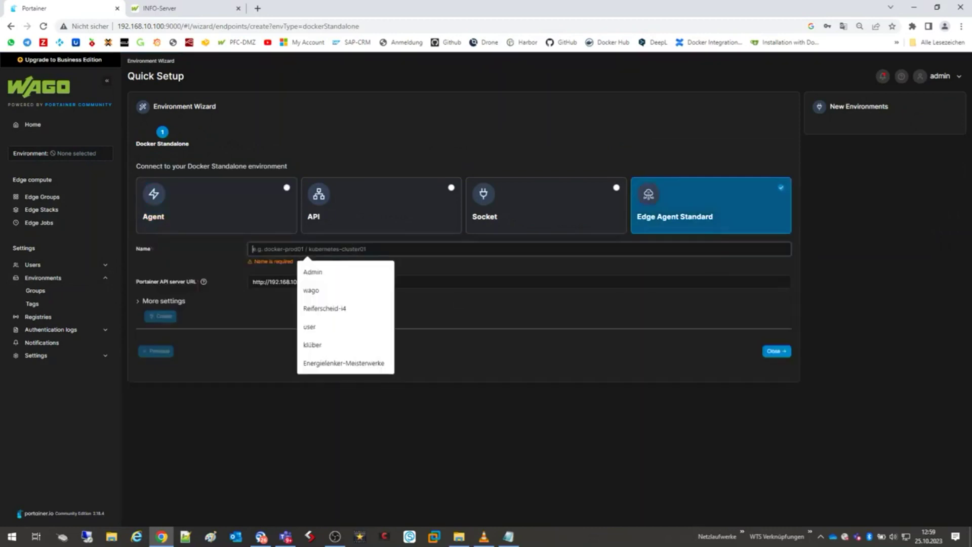
{"action": "left_click", "coordinate": [334, 308]}
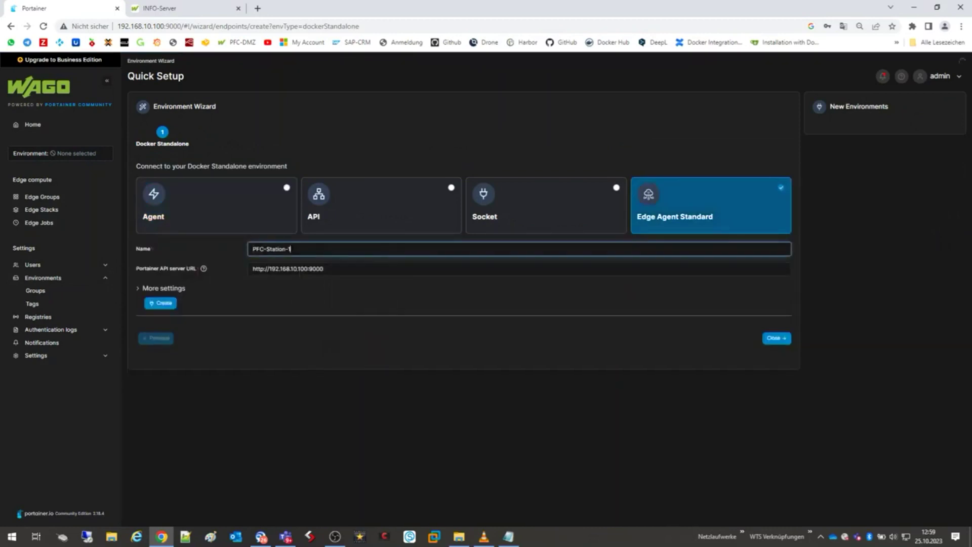
{"action": "left_click", "coordinate": [162, 303]}
{"action": "scroll", "coordinate": [384, 384], "scroll_direction": "down", "scroll_amount": 3}
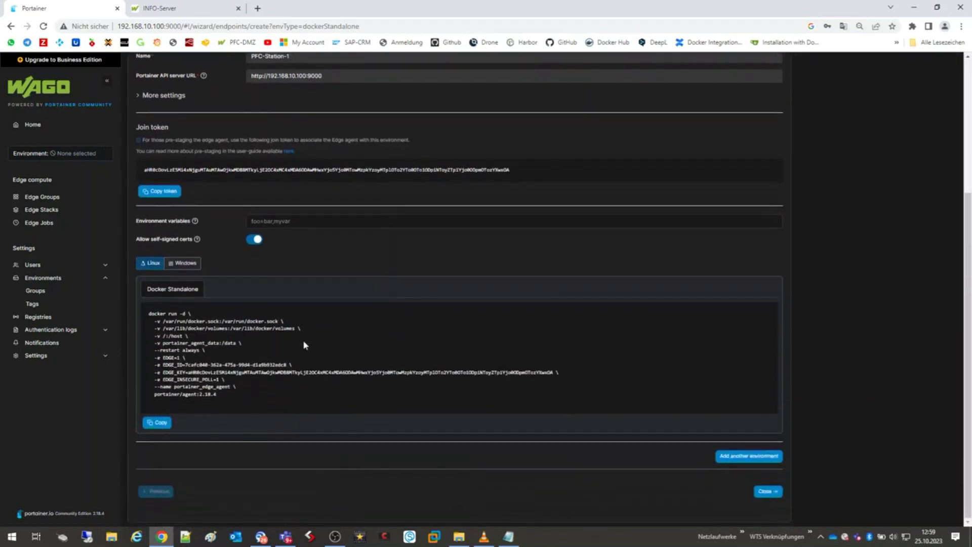
{"action": "left_click", "coordinate": [770, 493]}
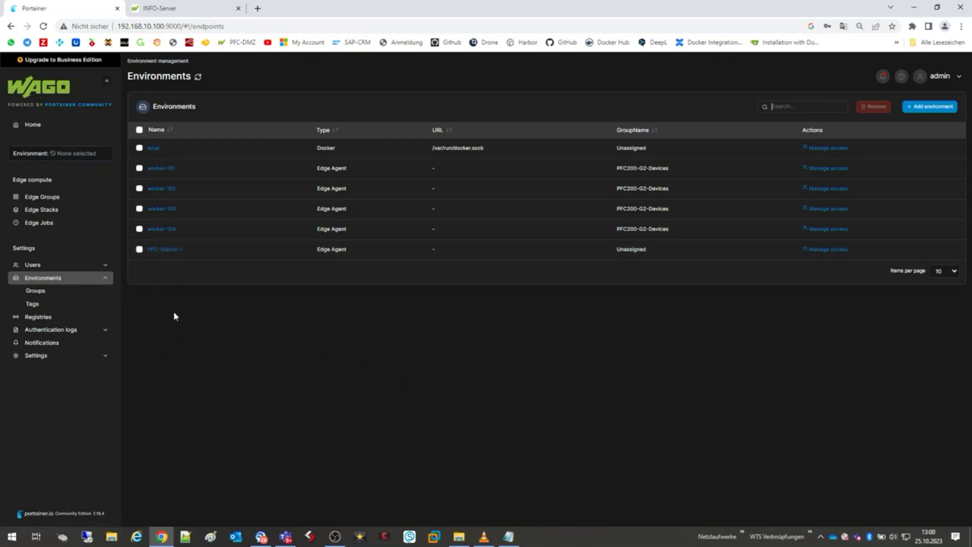
Step: Open the PFC-Station-1 environment and examine the edge ID and edge key in its Docker Standalone deployment script
{"action": "left_click", "coordinate": [162, 252]}
{"action": "scroll", "coordinate": [255, 343], "scroll_direction": "down", "scroll_amount": 1}
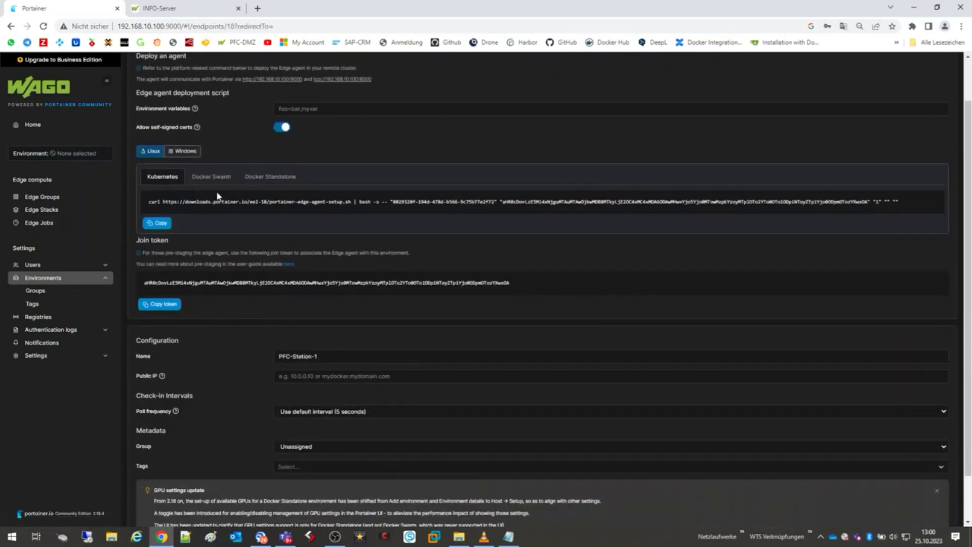
{"action": "left_click", "coordinate": [273, 178]}
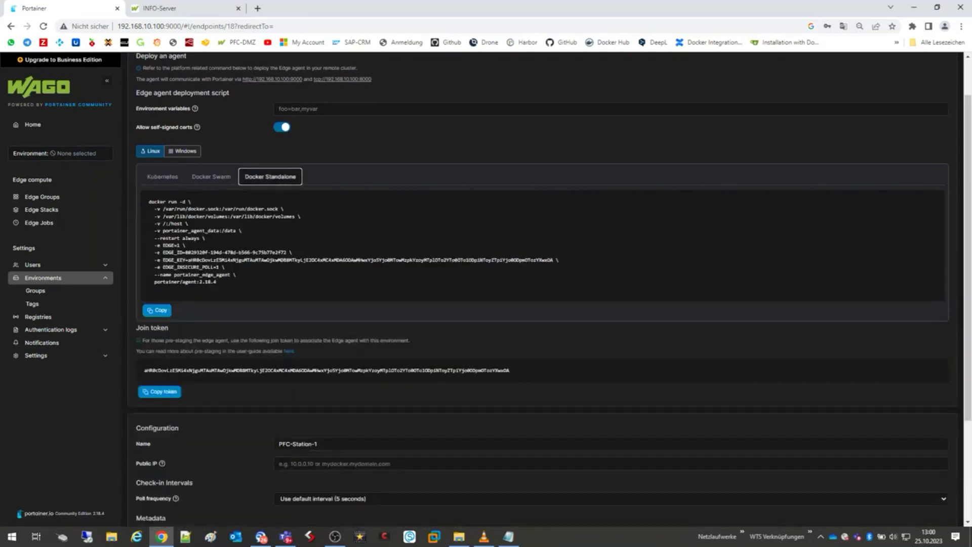
{"action": "left_click_drag", "start_coordinate": [155, 252], "coordinate": [250, 260]}
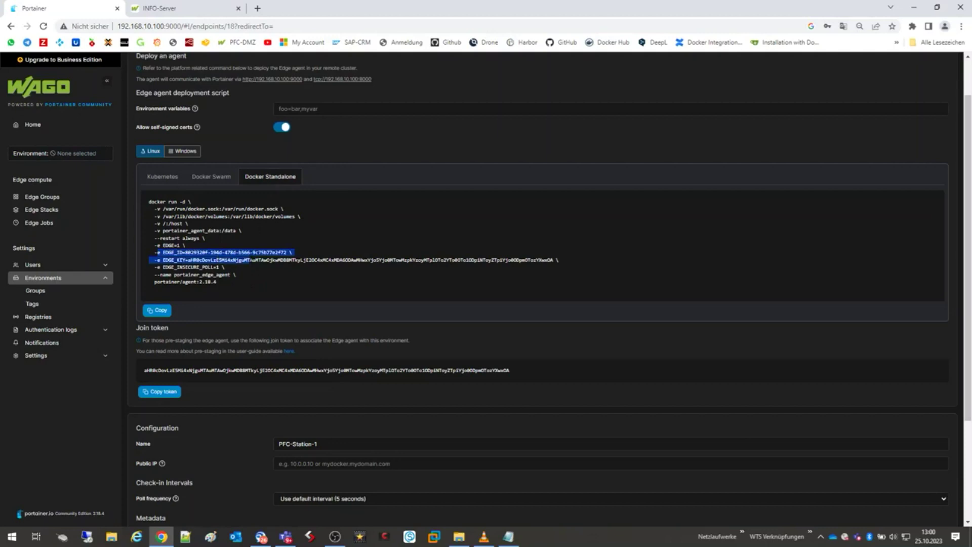
{"action": "key", "text": "ctrl+plus"}
{"action": "key", "text": "ctrl+plus"}
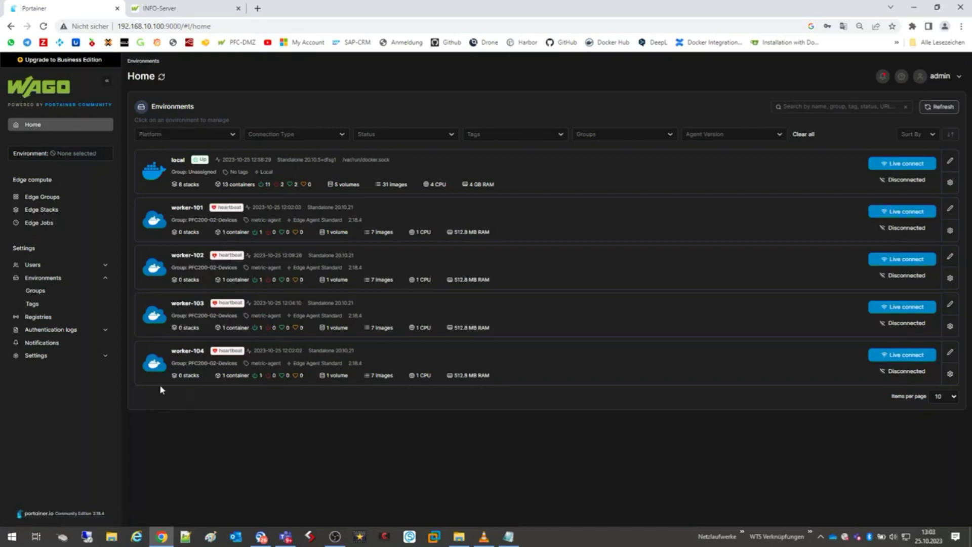
Step: Review the environment tags and groups, then open worker-104 from the environments list
{"action": "left_click", "coordinate": [32, 303]}
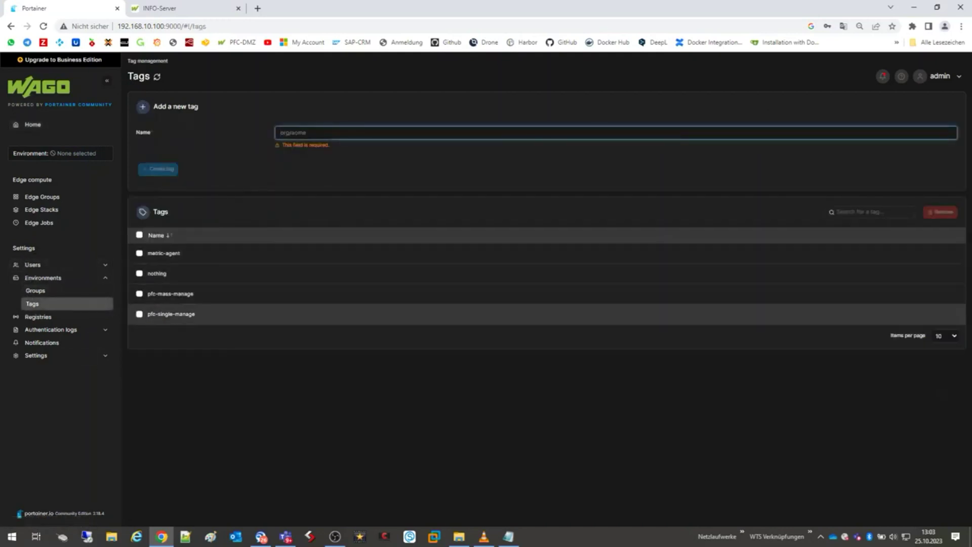
{"action": "left_click", "coordinate": [40, 294]}
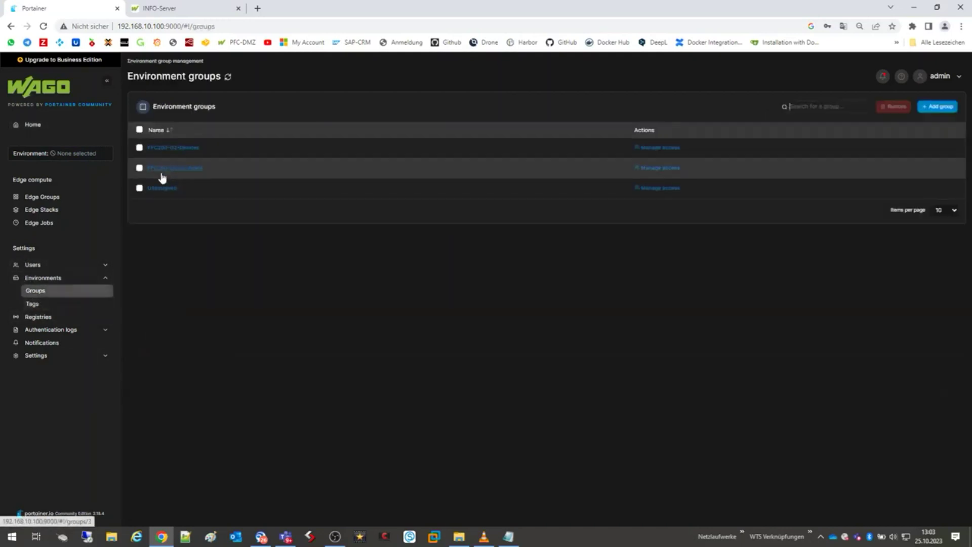
{"action": "left_click", "coordinate": [53, 278]}
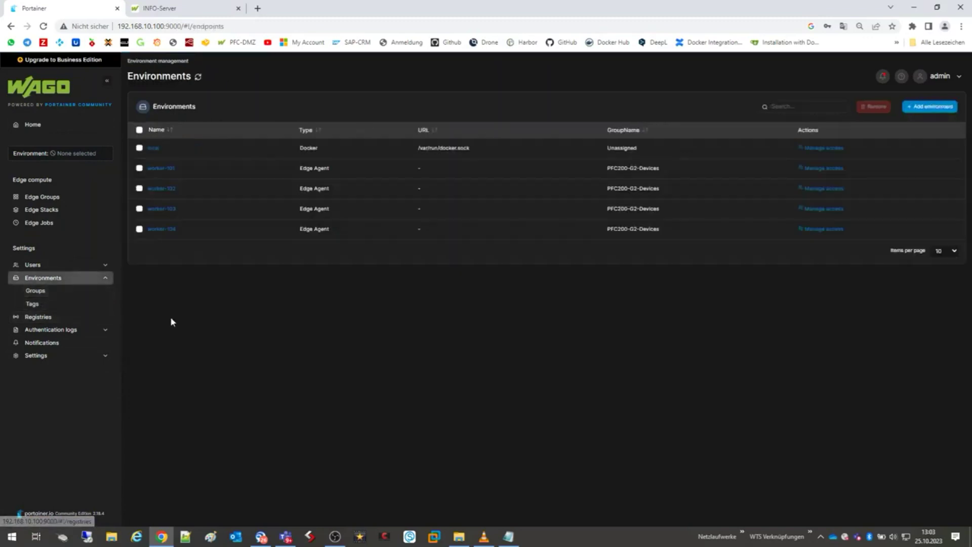
{"action": "left_click", "coordinate": [161, 229]}
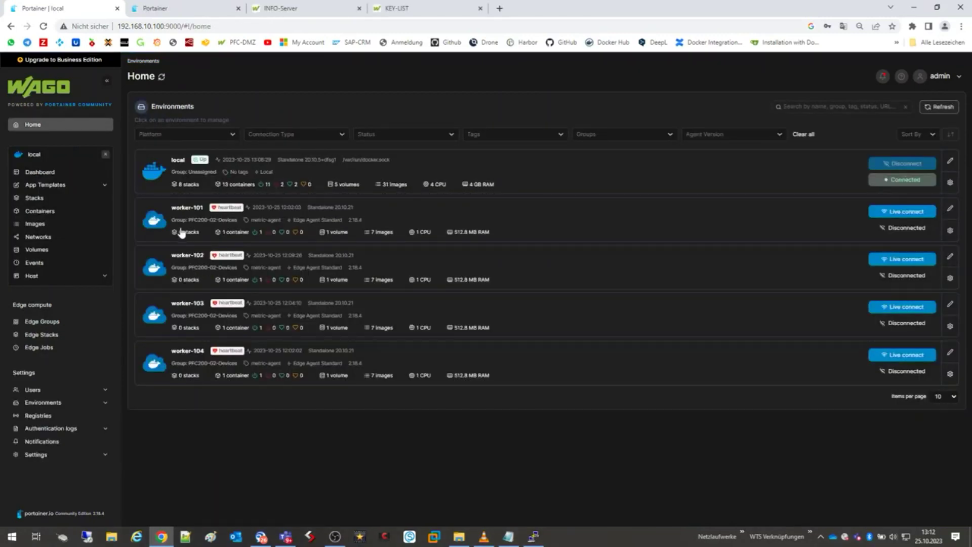
Step: Open the local environment and examine its container list
{"action": "left_click", "coordinate": [182, 173]}
{"action": "left_click", "coordinate": [584, 245]}
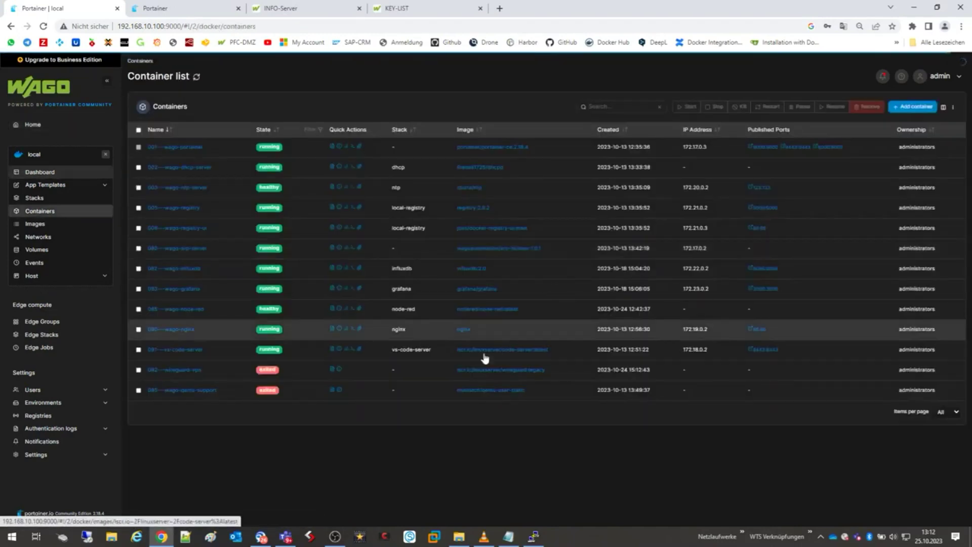
{"action": "key", "text": "ctrl+plus"}
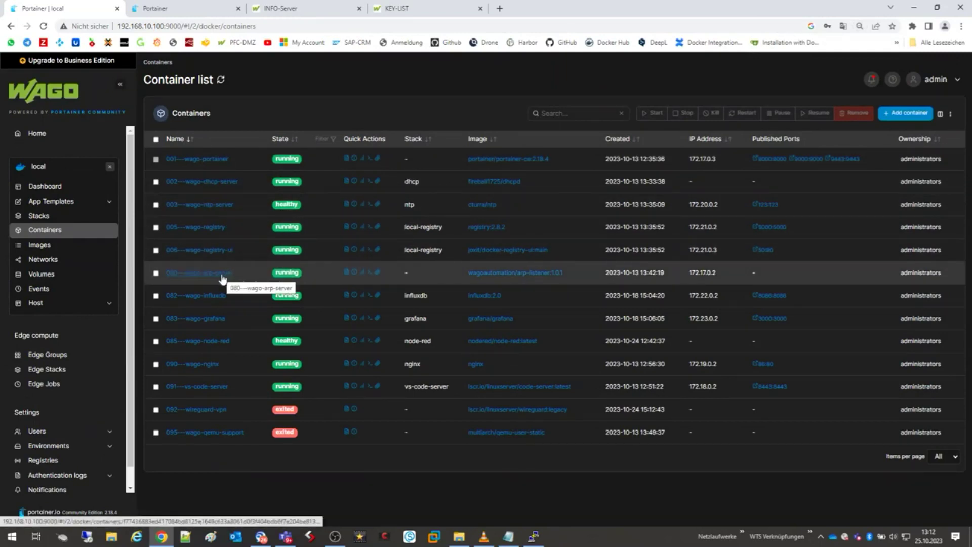
Step: Open the worker-101 environment details and examine its edge key and edge identifier
{"action": "left_click", "coordinate": [37, 134]}
{"action": "key", "text": "ctrl+minus"}
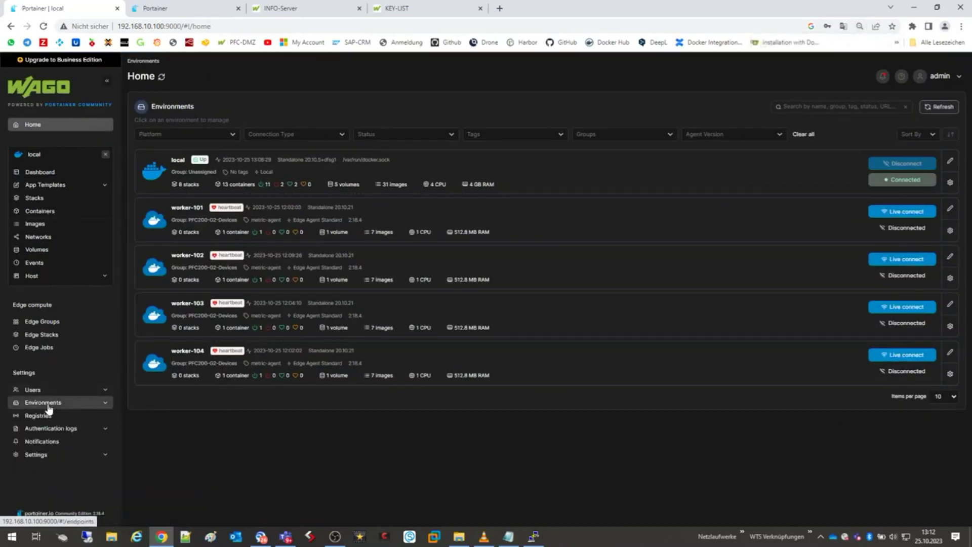
{"action": "left_click", "coordinate": [46, 403]}
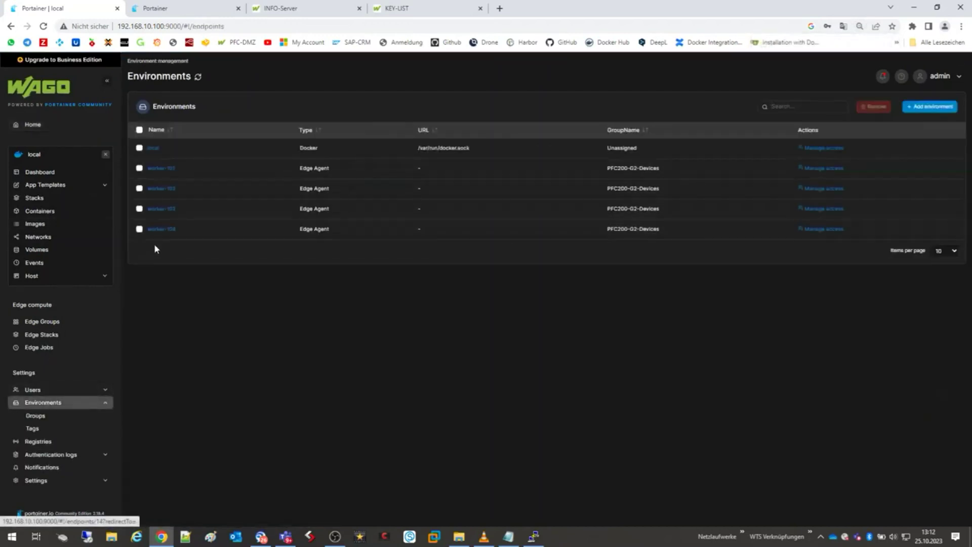
{"action": "left_click", "coordinate": [165, 170]}
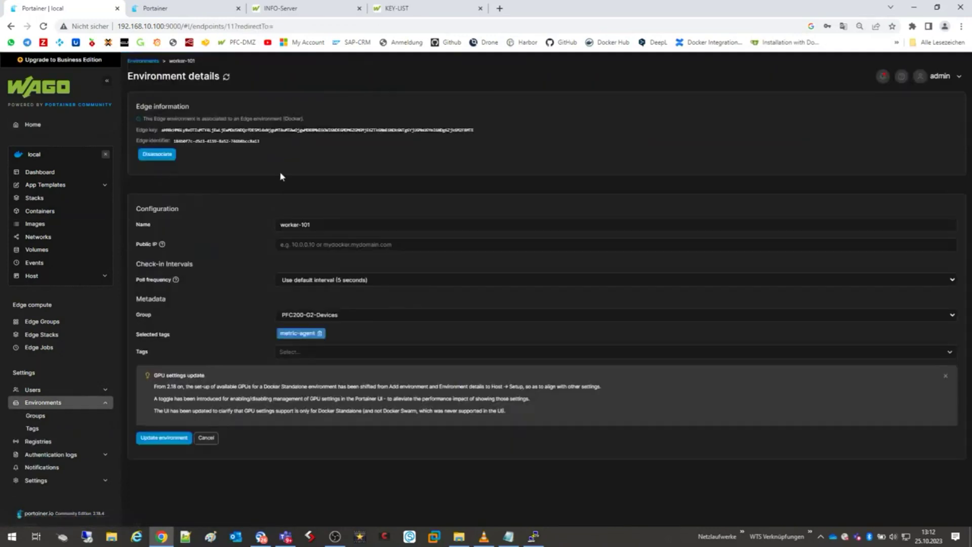
{"action": "key", "text": "ctrl+plus"}
{"action": "key", "text": "ctrl+plus"}
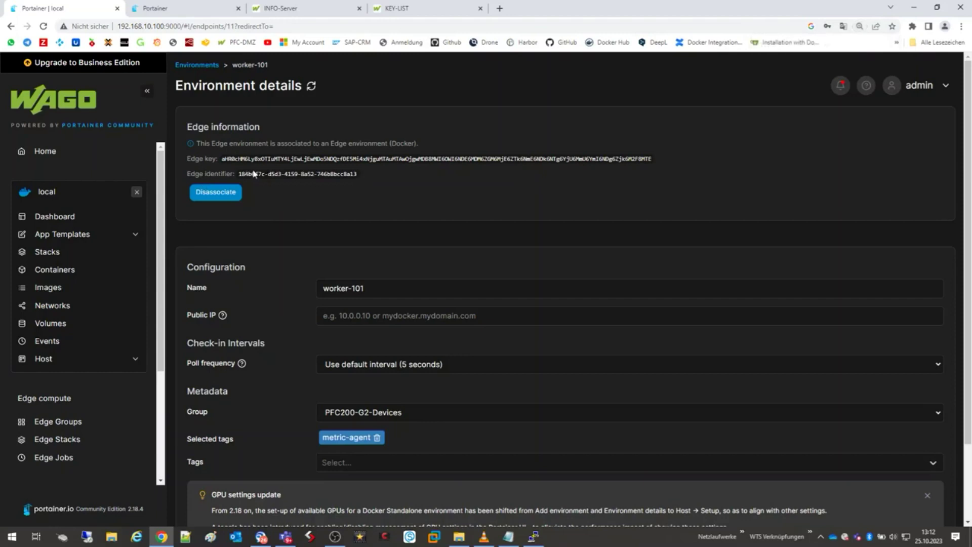
{"action": "key", "text": "ctrl+minus"}
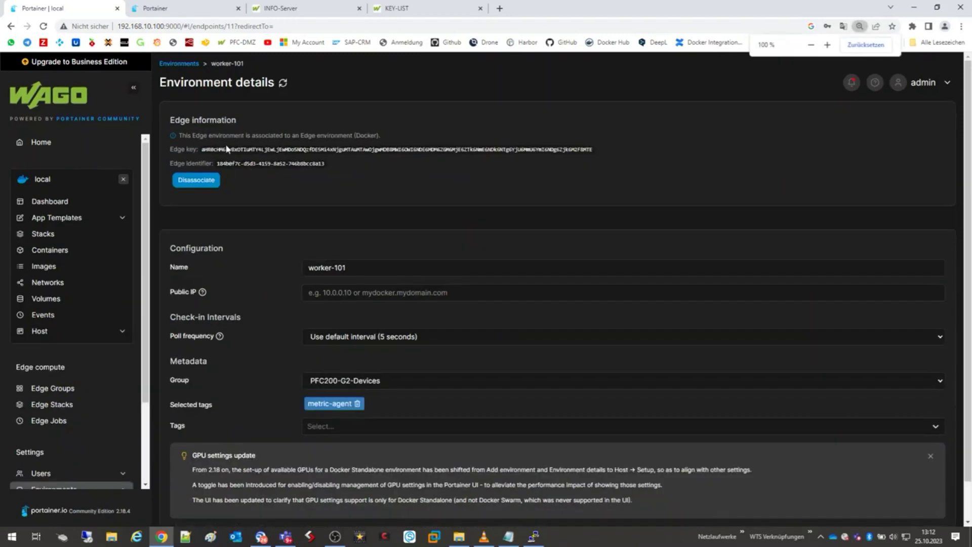
Step: Switch to the second Portainer page, set its zoom to 80 %, and open the local environment's One touch provision app template
{"action": "left_click", "coordinate": [164, 9]}
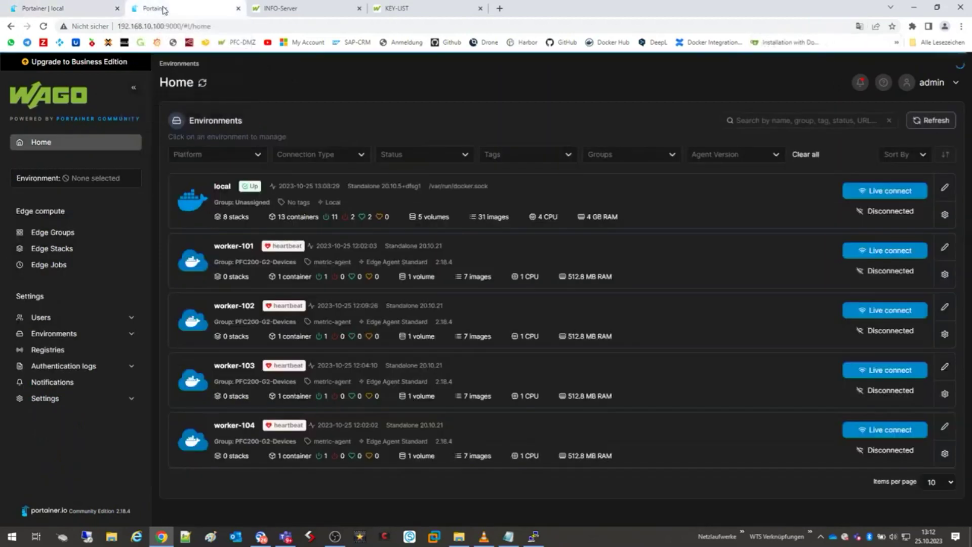
{"action": "key", "text": "ctrl+minus"}
{"action": "key", "text": "ctrl+minus"}
{"action": "key", "text": "ctrl+minus"}
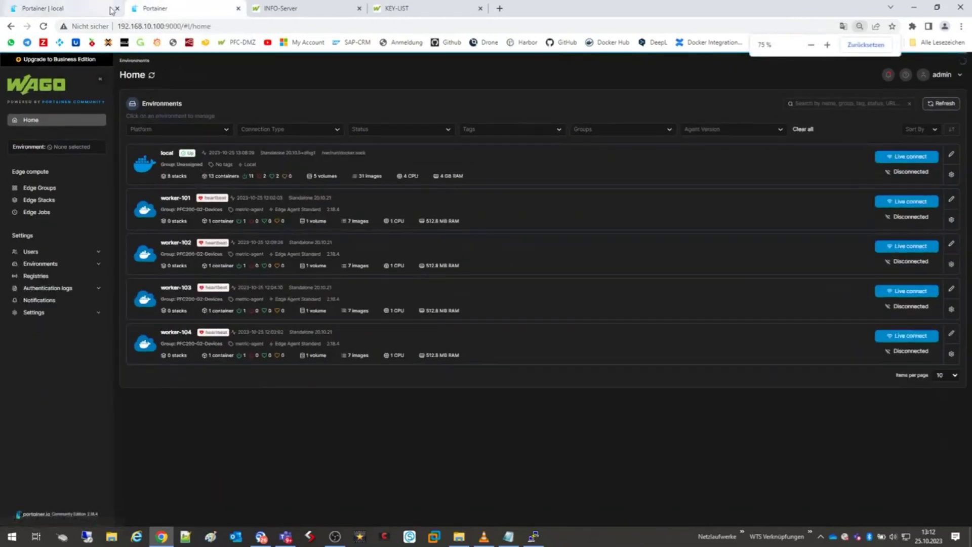
{"action": "key", "text": "ctrl+plus"}
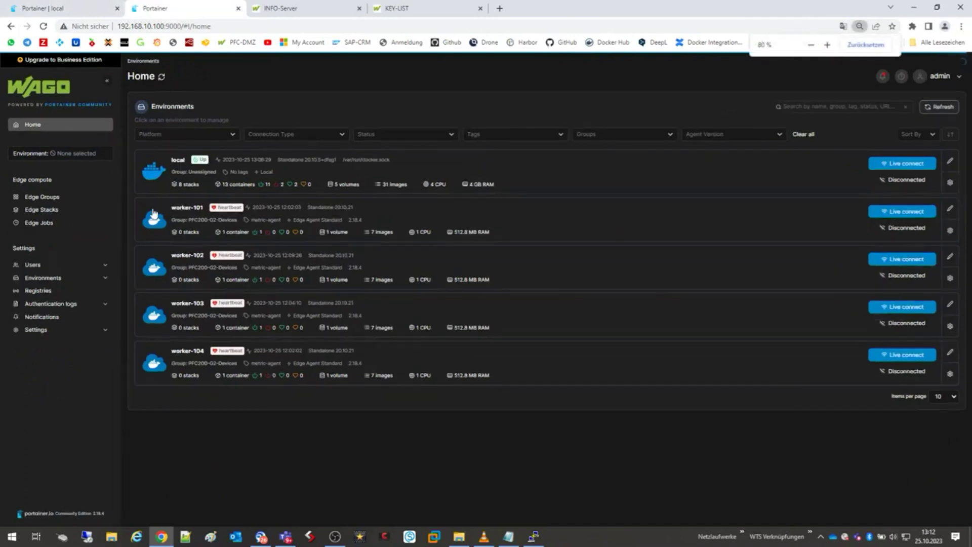
{"action": "left_click", "coordinate": [220, 183]}
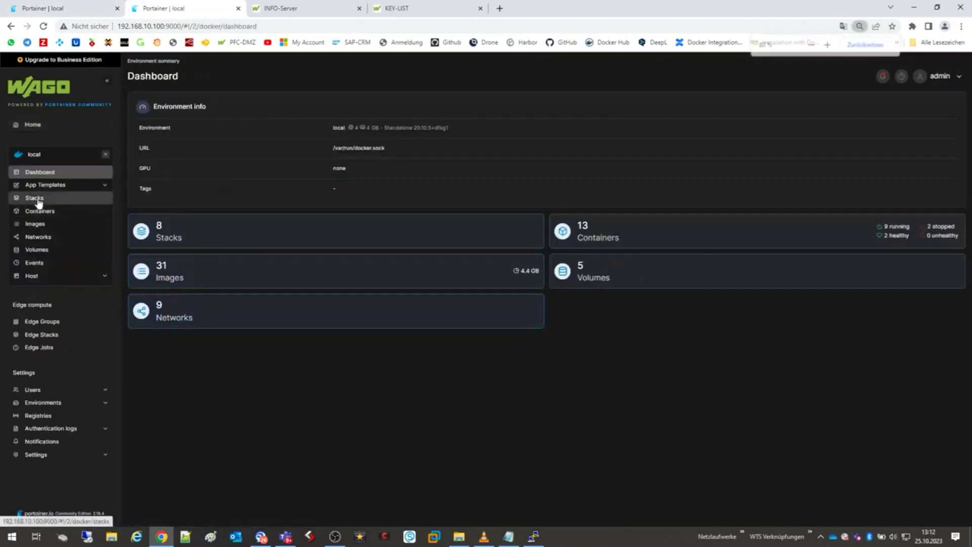
{"action": "left_click", "coordinate": [36, 198]}
{"action": "left_click", "coordinate": [55, 186]}
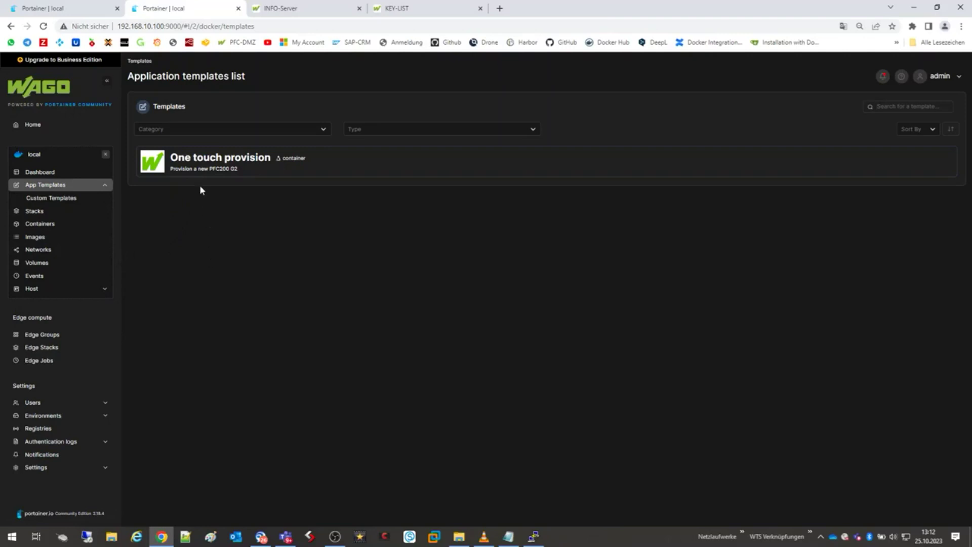
{"action": "left_click", "coordinate": [157, 163]}
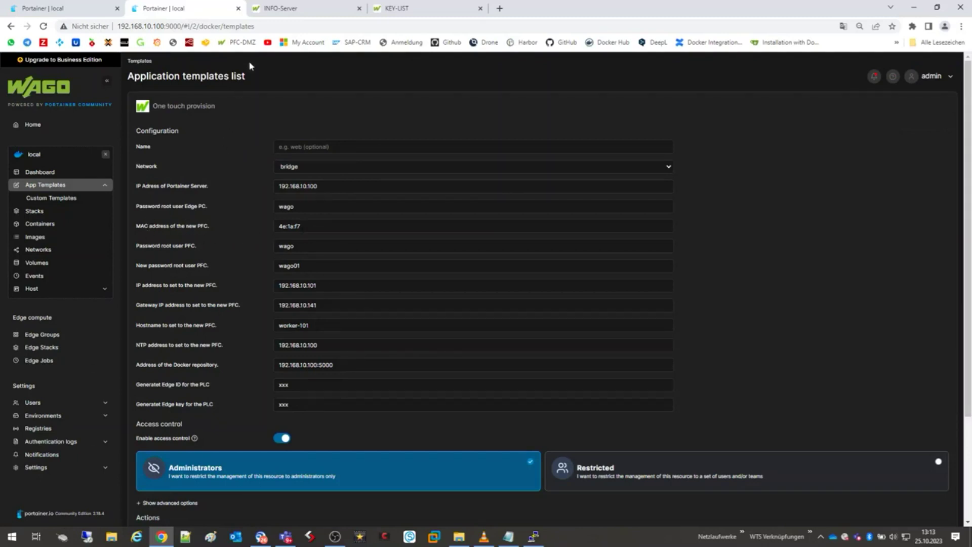
Step: Examine the IP and MAC addresses of the discovered Wago devices on the INFO-Server page
{"action": "left_click", "coordinate": [282, 9]}
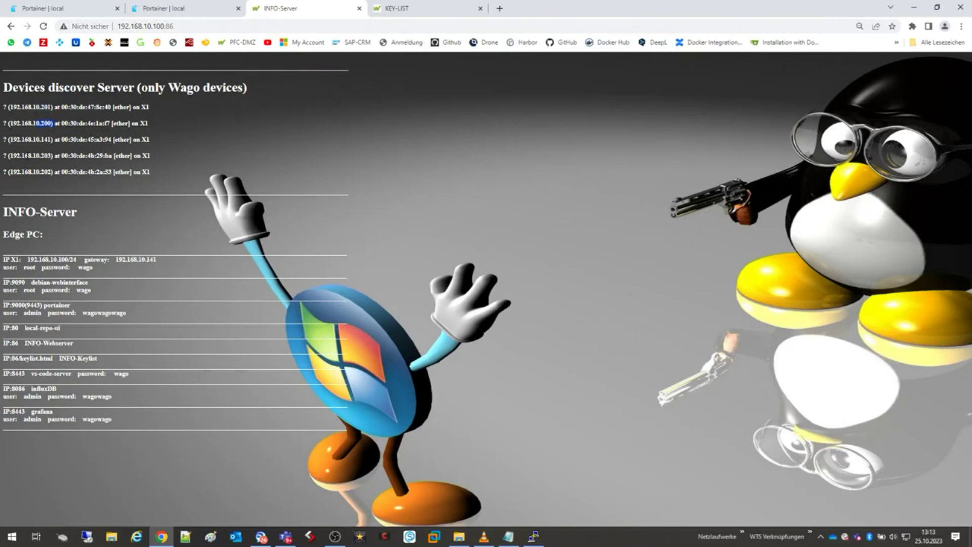
{"action": "left_click_drag", "start_coordinate": [38, 156], "coordinate": [52, 156]}
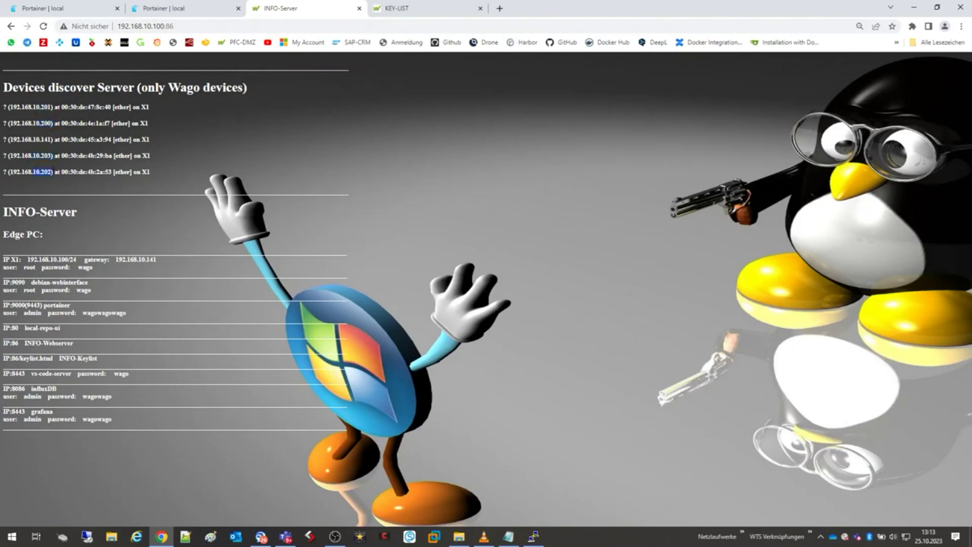
{"action": "left_click", "coordinate": [41, 123]}
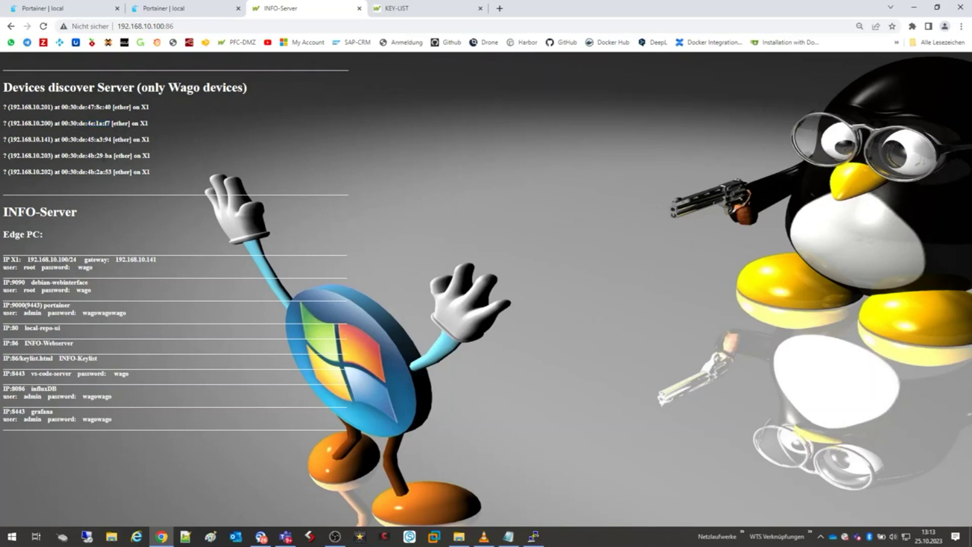
Step: Return to the One touch provision form and review the new PFC's MAC address, hostname and Docker repository address
{"action": "left_click", "coordinate": [164, 9]}
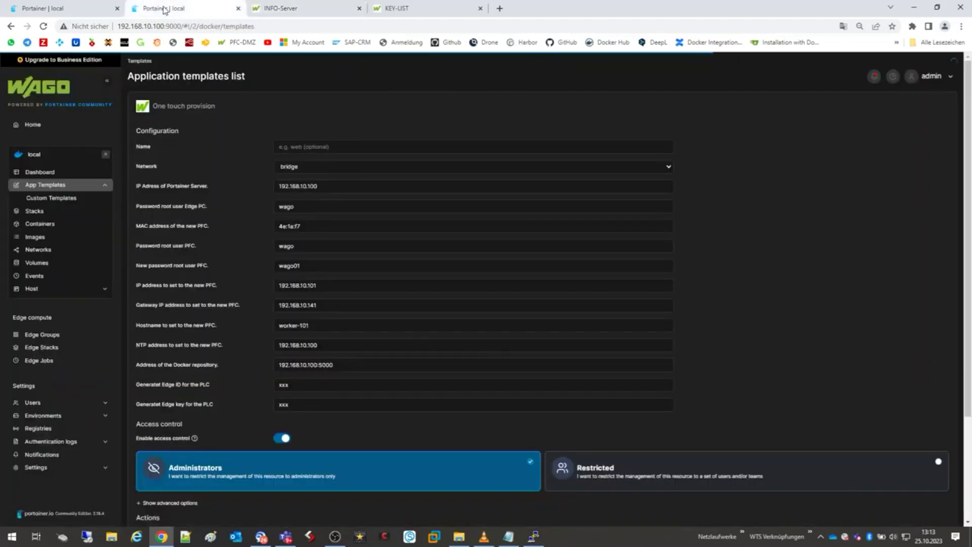
{"action": "key", "text": "Tab"}
{"action": "key", "text": "Home"}
{"action": "type", "text": ":"}
{"action": "key", "text": "BackSpace"}
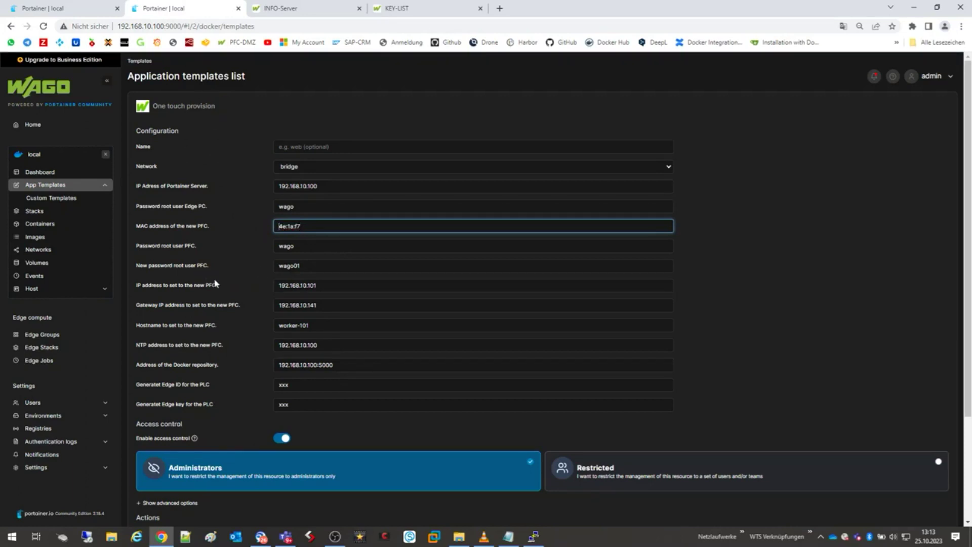
{"action": "left_click_drag", "start_coordinate": [309, 325], "coordinate": [266, 327]}
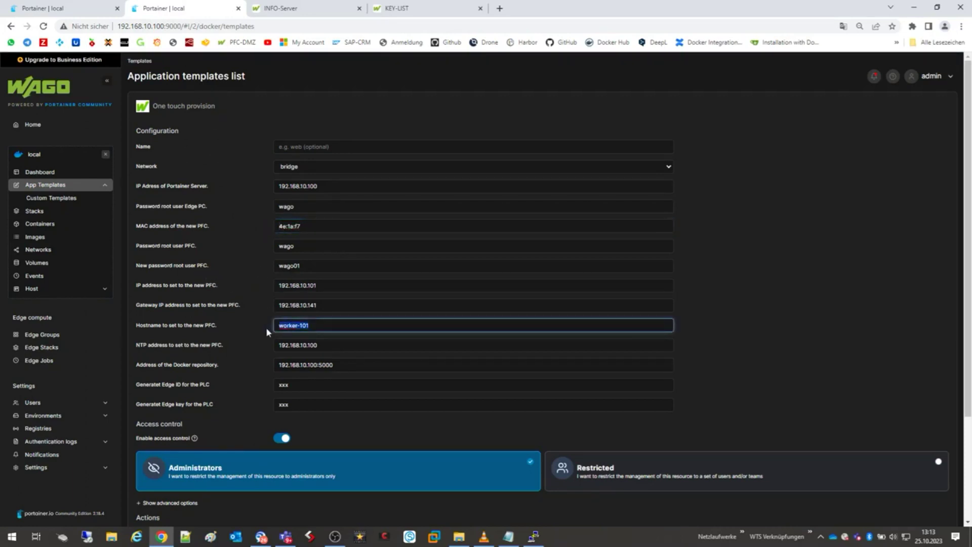
{"action": "left_click_drag", "start_coordinate": [335, 364], "coordinate": [267, 366]}
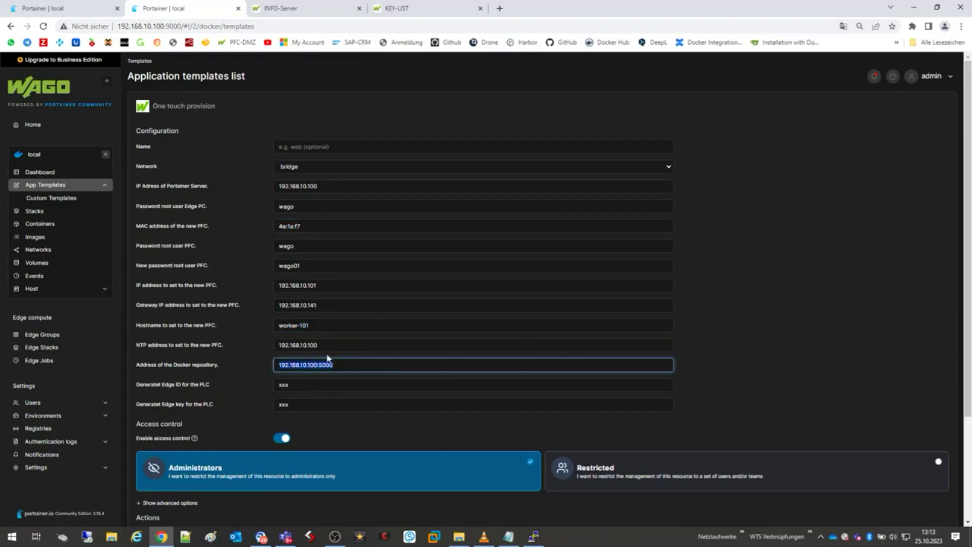
Step: Review the IP address and new root password fields for the new PFC in the One touch provision form
{"action": "left_click", "coordinate": [316, 285]}
{"action": "left_click_drag", "start_coordinate": [300, 285], "coordinate": [316, 286]}
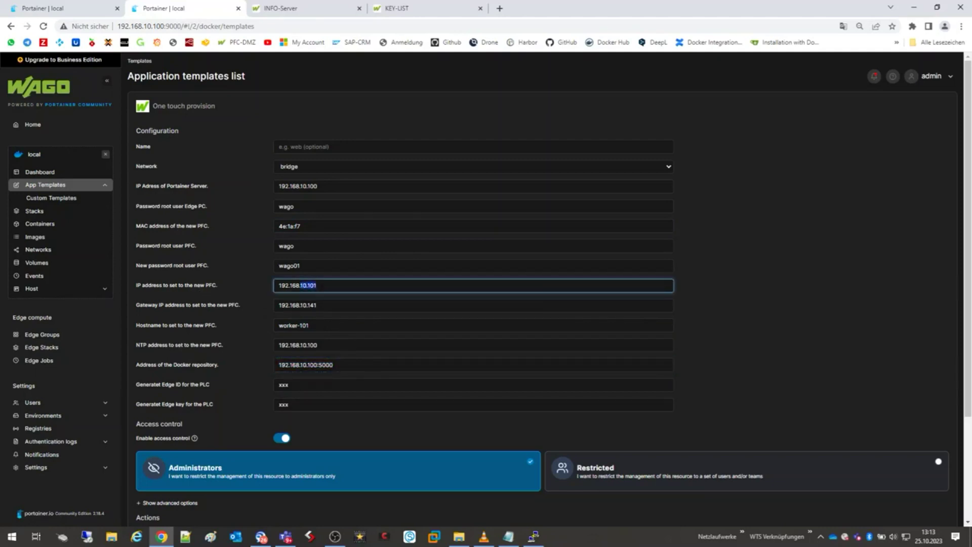
{"action": "left_click", "coordinate": [316, 285]}
{"action": "key", "text": "shift+Tab"}
{"action": "key", "text": "End"}
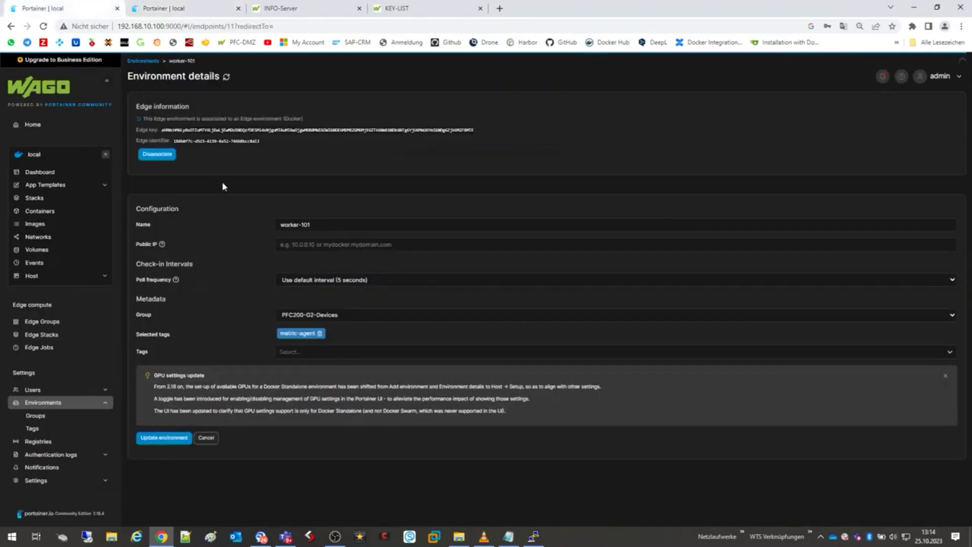
Step: Copy the edge identifier from worker-101's environment details into the generated Edge ID field of the One touch provision form
{"action": "key", "text": "ctrl+plus"}
{"action": "left_click_drag", "start_coordinate": [292, 150], "coordinate": [195, 152]}
{"action": "key", "text": "ctrl+c"}
{"action": "left_click", "coordinate": [167, 8]}
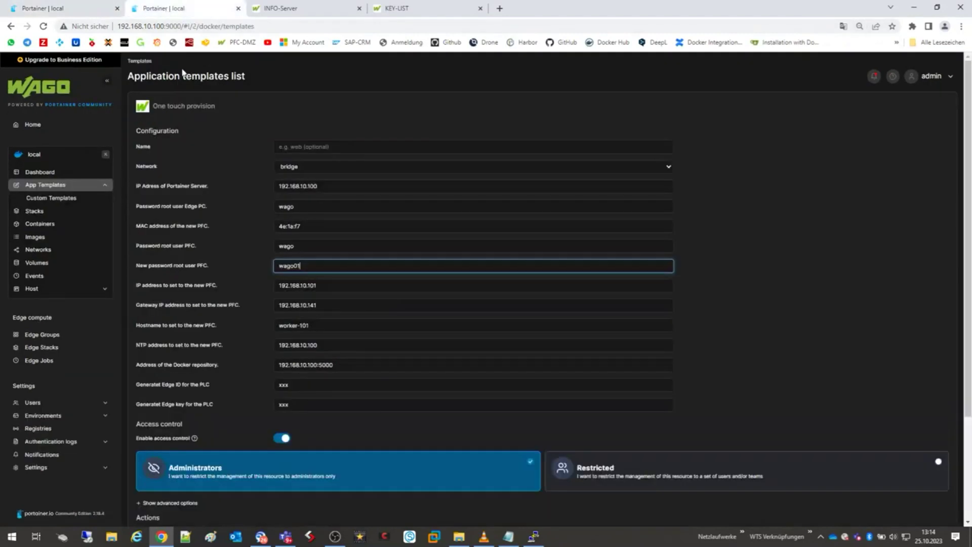
{"action": "left_click", "coordinate": [278, 425]}
{"action": "key", "text": "ctrl+v"}
Step: Copy worker-101's edge key into the generated Edge key field of the provisioning form and deploy the container
{"action": "key", "text": "ctrl+1"}
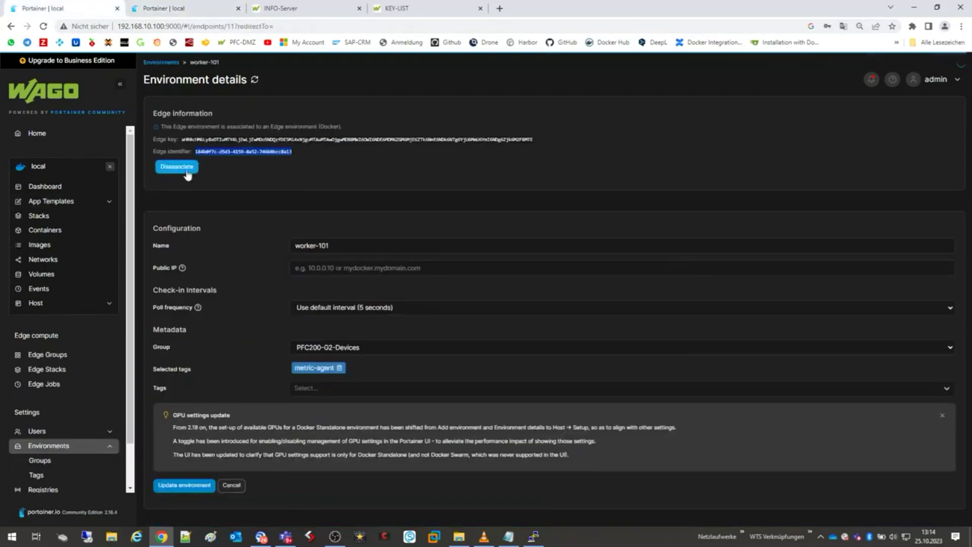
{"action": "left_click_drag", "start_coordinate": [536, 141], "coordinate": [181, 144]}
{"action": "key", "text": "ctrl+c"}
{"action": "key", "text": "ctrl+2"}
{"action": "key", "text": "Tab"}
{"action": "key", "text": "ctrl+v"}
{"action": "key", "text": "ctrl+minus"}
{"action": "key", "text": "ctrl+minus"}
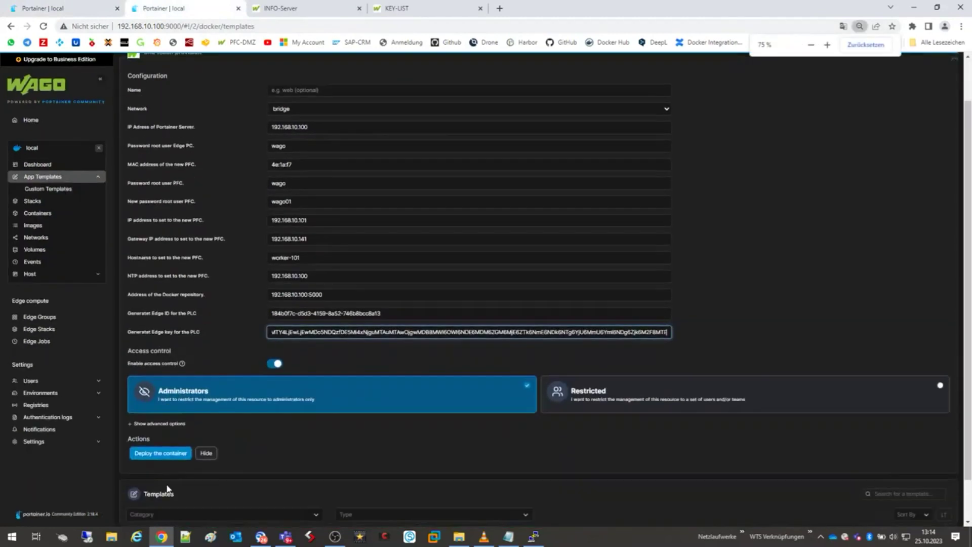
{"action": "left_click", "coordinate": [161, 453]}
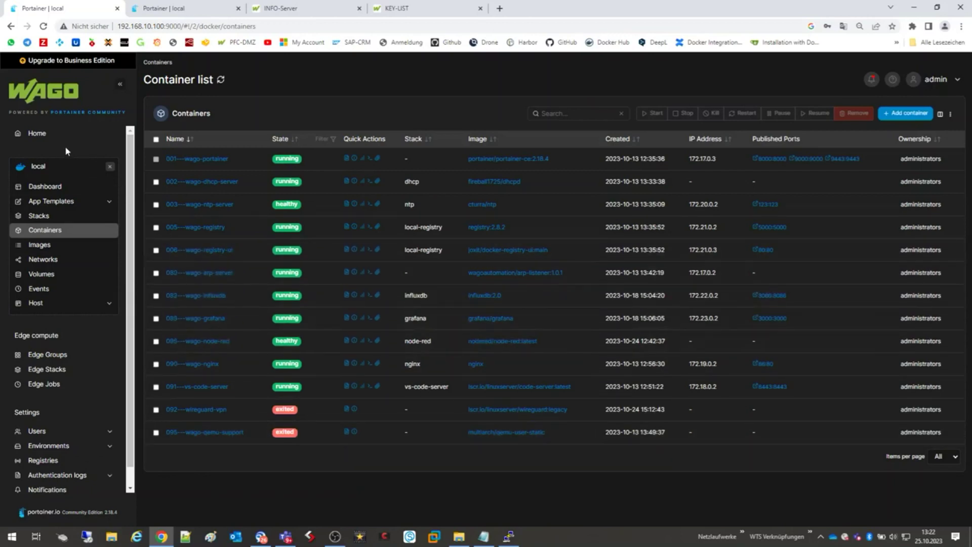
Step: Open the worker-101 environment from the home page and show its containers
{"action": "left_click", "coordinate": [38, 138]}
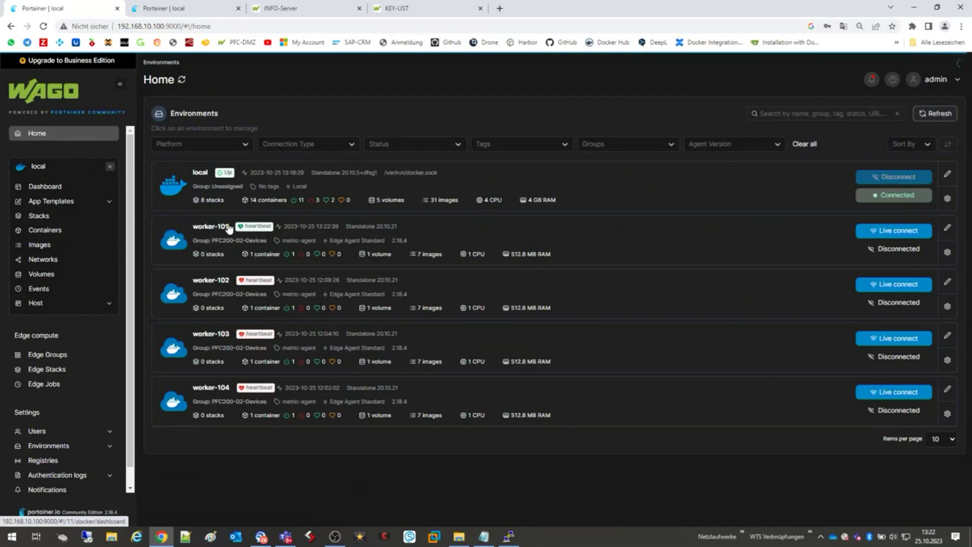
{"action": "left_click", "coordinate": [243, 238]}
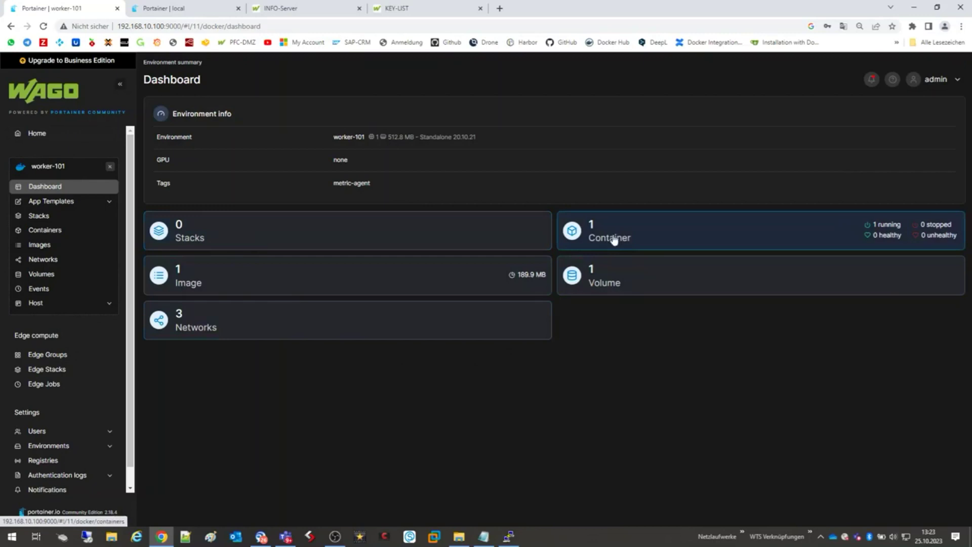
{"action": "left_click", "coordinate": [613, 240]}
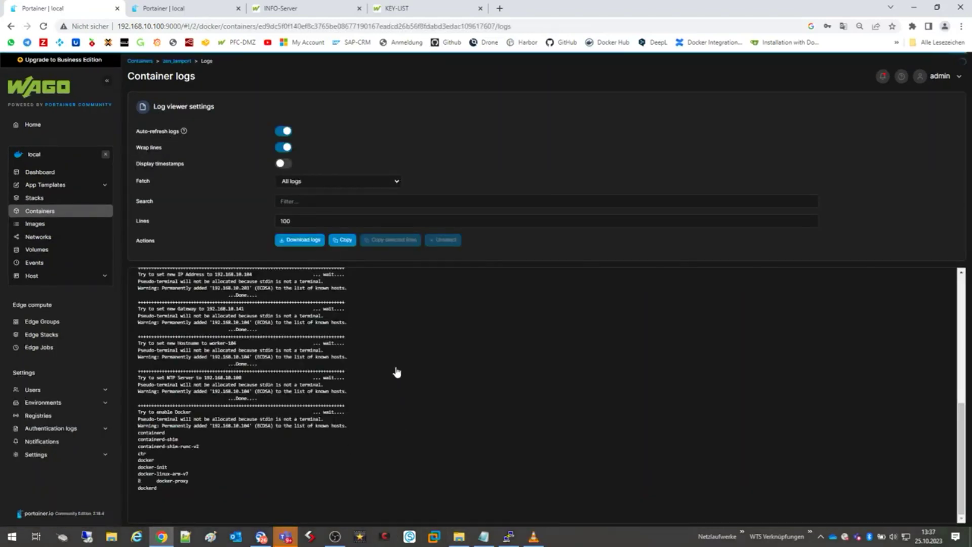
Step: Examine the provisioning container's log for the gateway, hostname, NTP, Docker, folder and edge system installation steps
{"action": "scroll", "coordinate": [396, 372], "scroll_direction": "up", "scroll_amount": 1}
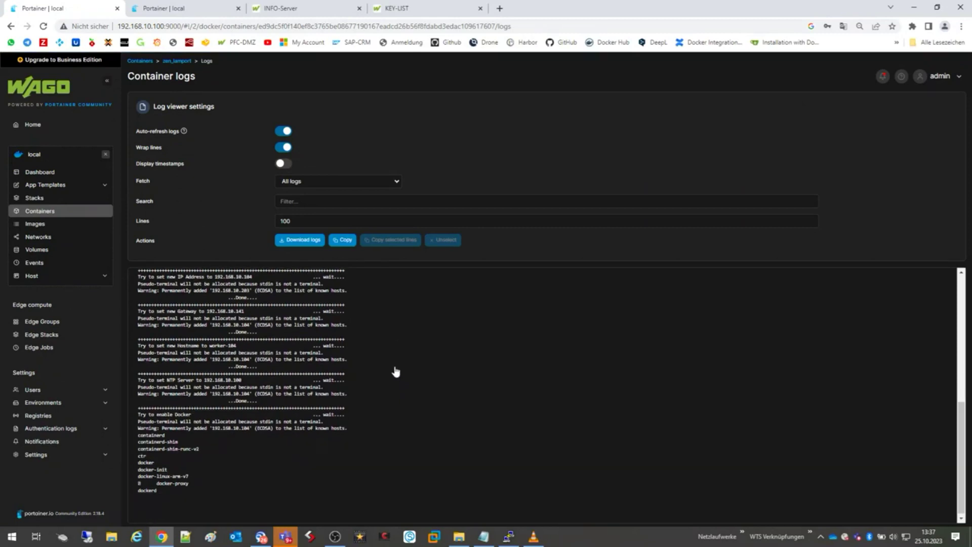
{"action": "left_click_drag", "start_coordinate": [206, 308], "coordinate": [389, 299]}
{"action": "scroll", "coordinate": [310, 311], "scroll_direction": "down", "scroll_amount": 1}
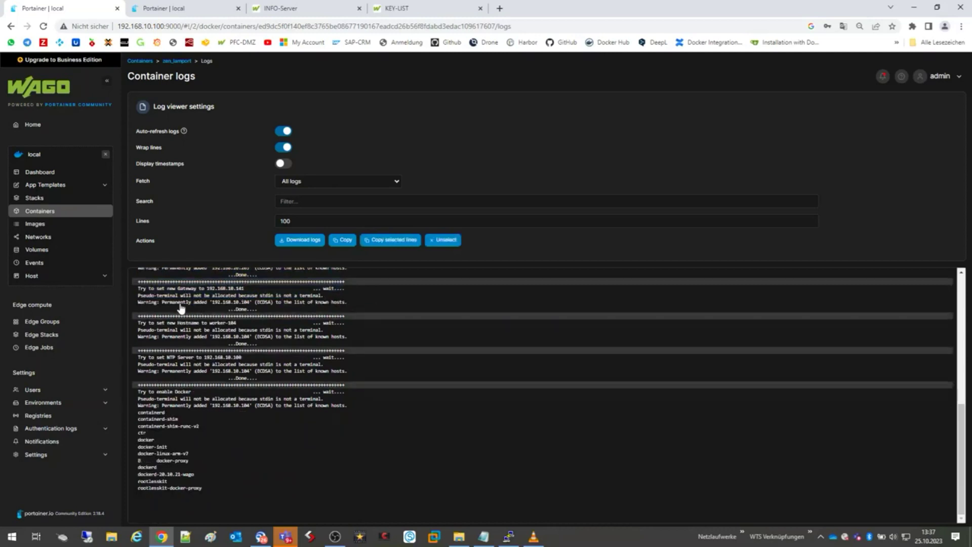
{"action": "left_click_drag", "start_coordinate": [177, 324], "coordinate": [238, 329]}
{"action": "left_click_drag", "start_coordinate": [166, 350], "coordinate": [239, 355]}
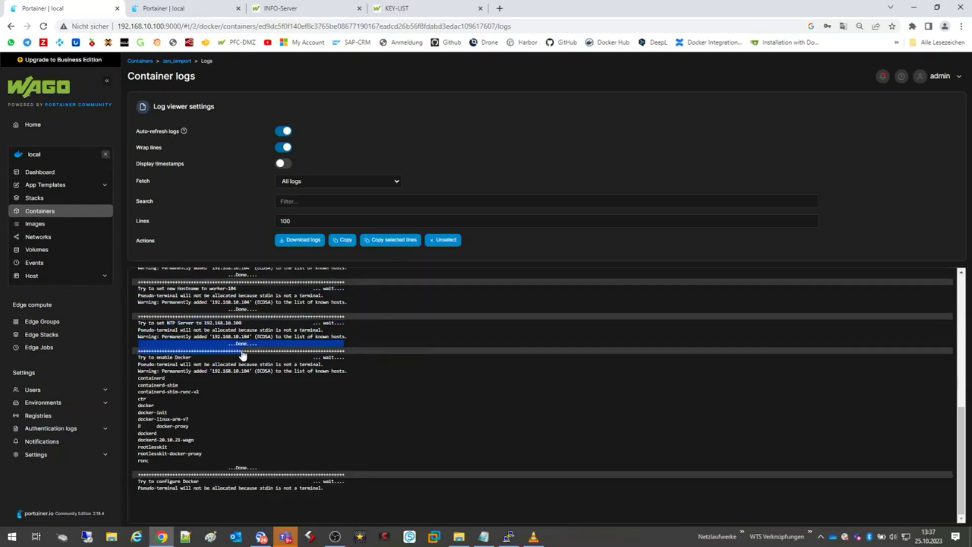
{"action": "left_click_drag", "start_coordinate": [137, 357], "coordinate": [228, 417]}
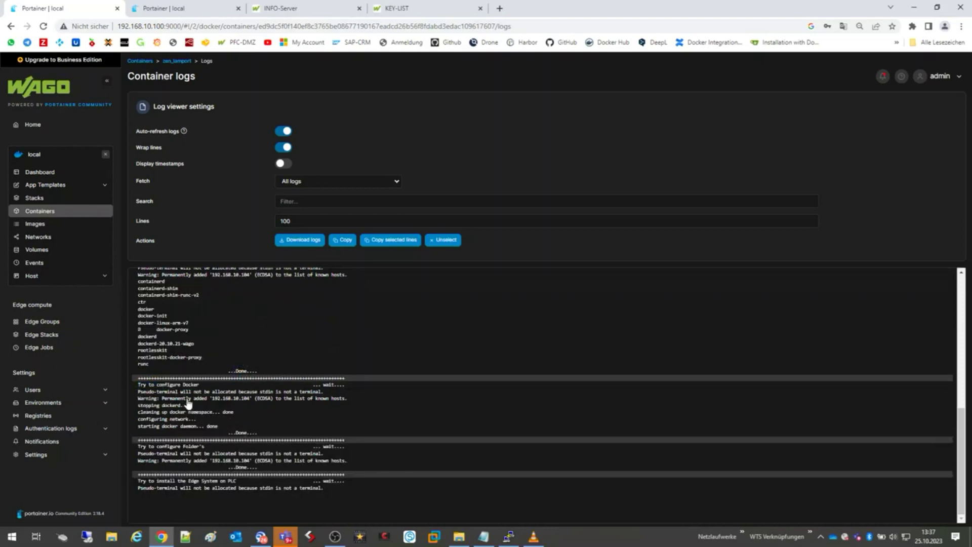
{"action": "left_click_drag", "start_coordinate": [157, 385], "coordinate": [203, 381]}
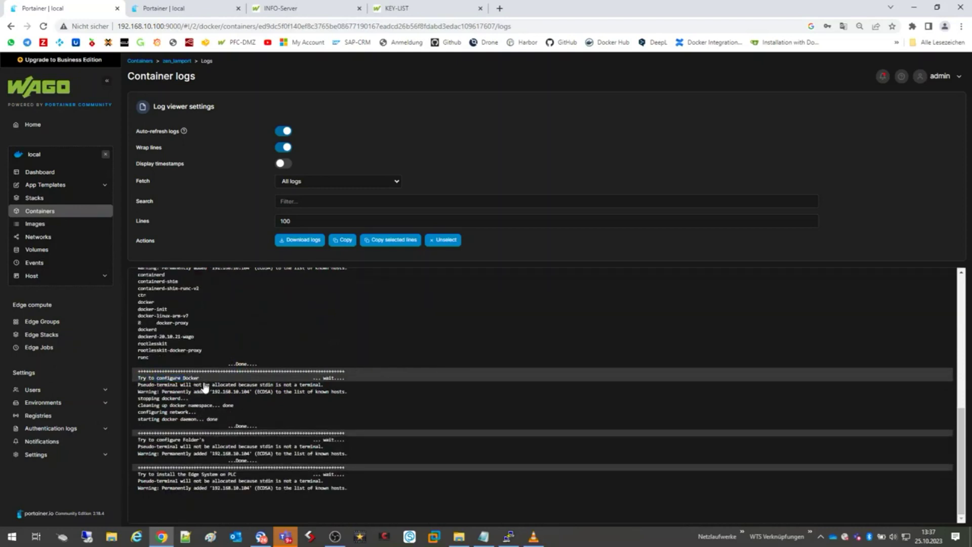
{"action": "left_click_drag", "start_coordinate": [158, 440], "coordinate": [212, 441]}
{"action": "left_click_drag", "start_coordinate": [155, 475], "coordinate": [242, 478]}
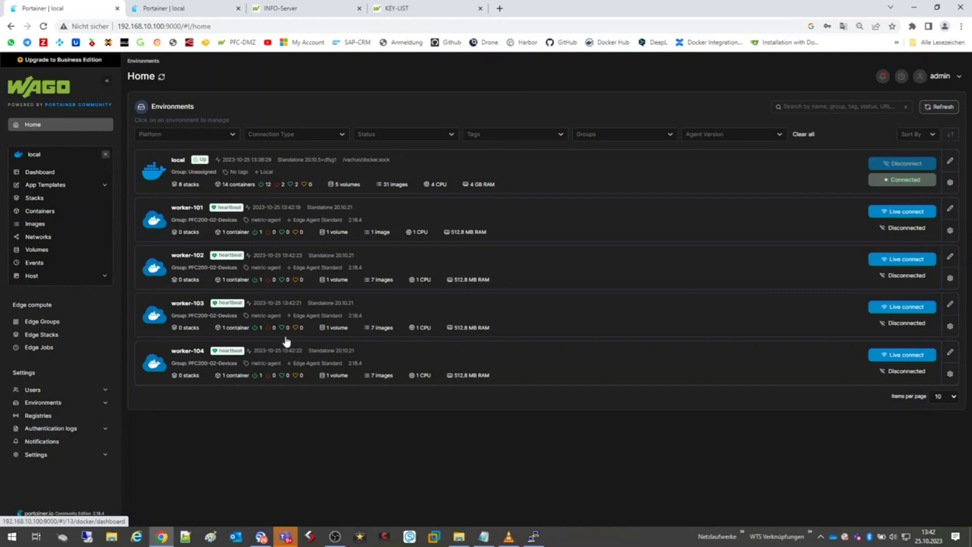
Step: Switch to the PuTTY session for 192.168.10.101 and try to log in with the root password
{"action": "mouse_move", "coordinate": [534, 538]}
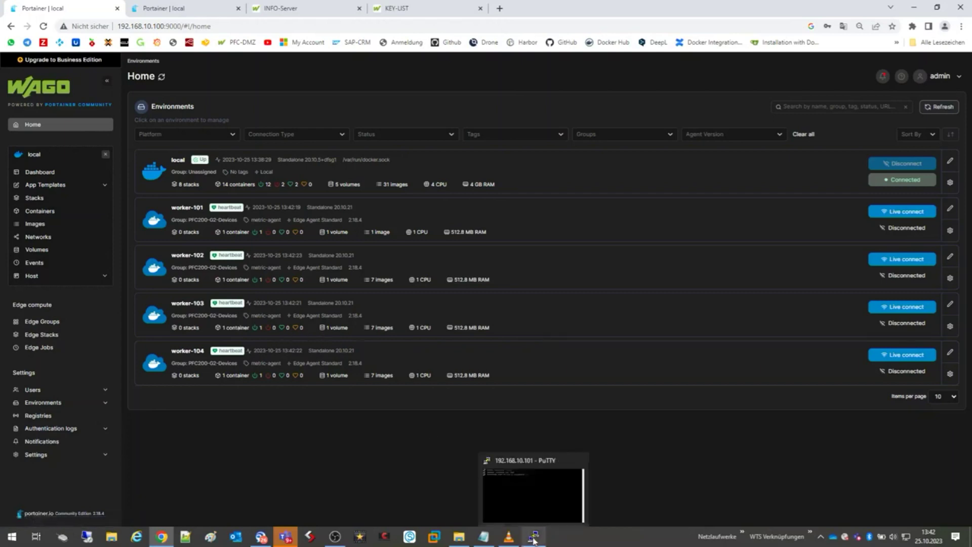
{"action": "left_click", "coordinate": [534, 492]}
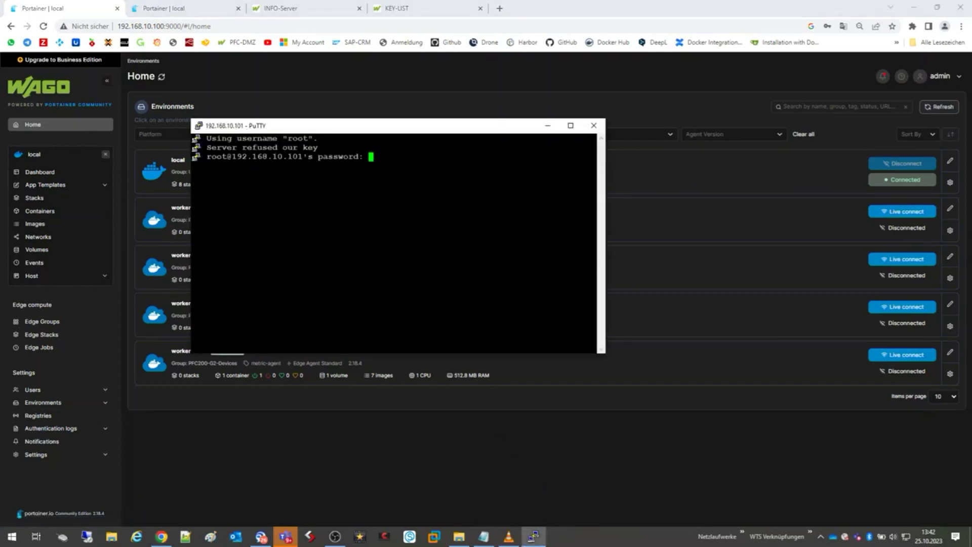
{"action": "key", "text": "Return"}
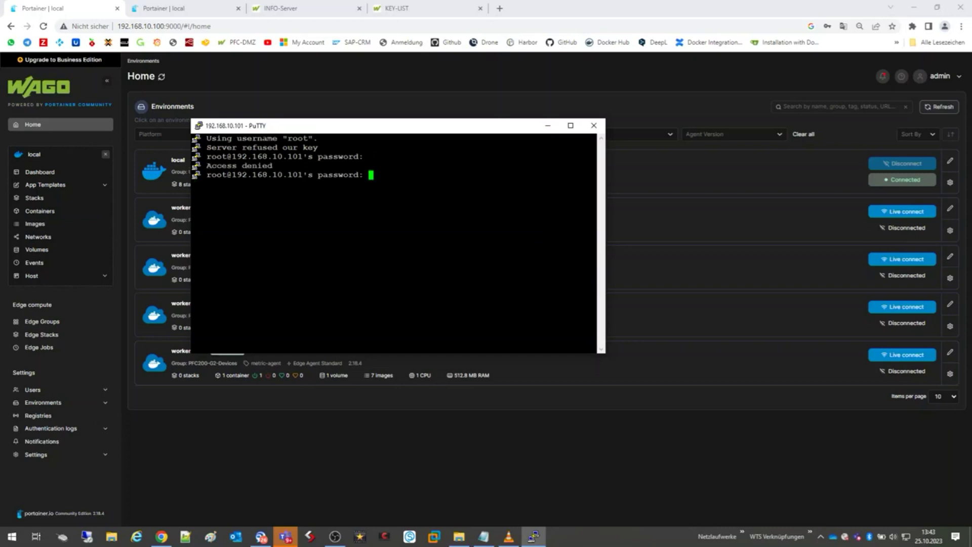
{"action": "key", "text": "Return"}
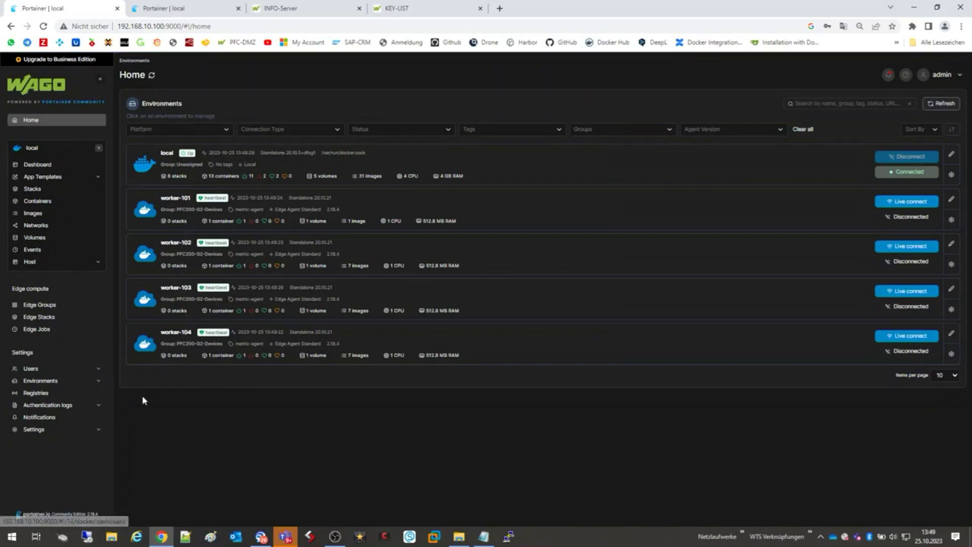
Step: View the environments list, then open the 01-manage-secure edge stack from the edge stacks list
{"action": "left_click", "coordinate": [41, 382]}
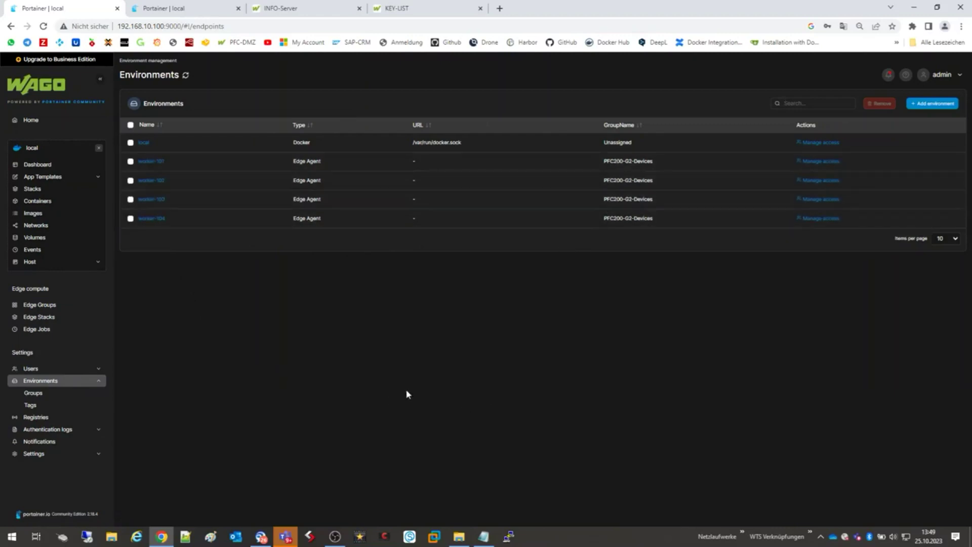
{"action": "left_click", "coordinate": [37, 317]}
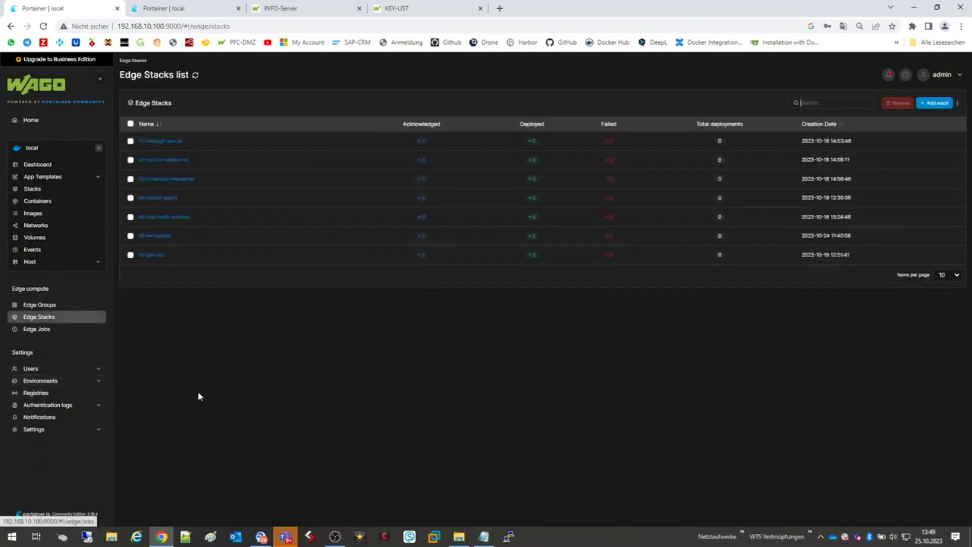
{"action": "left_click", "coordinate": [169, 144]}
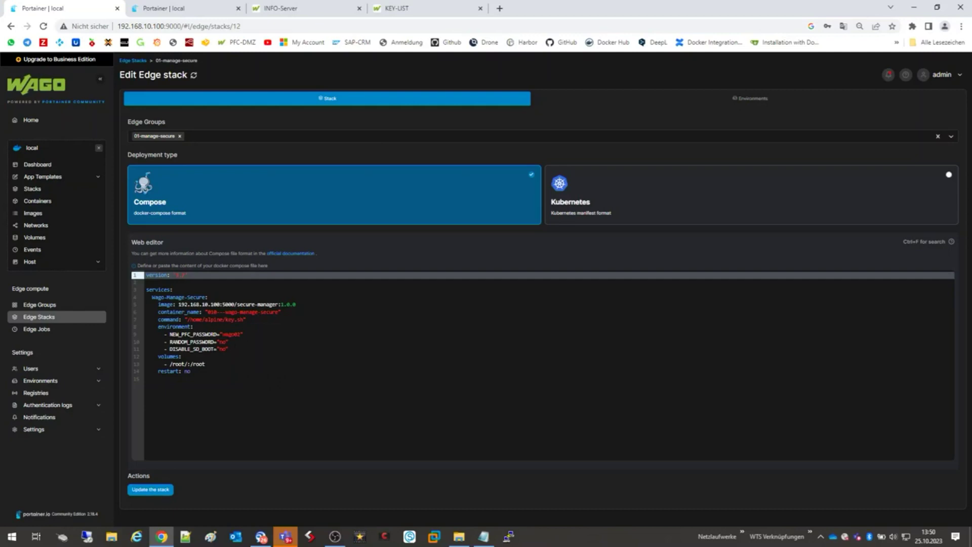
Step: Examine the new PFC password, random password and SD boot variables in the 01-manage-secure compose file
{"action": "left_click_drag", "start_coordinate": [220, 334], "coordinate": [243, 334]}
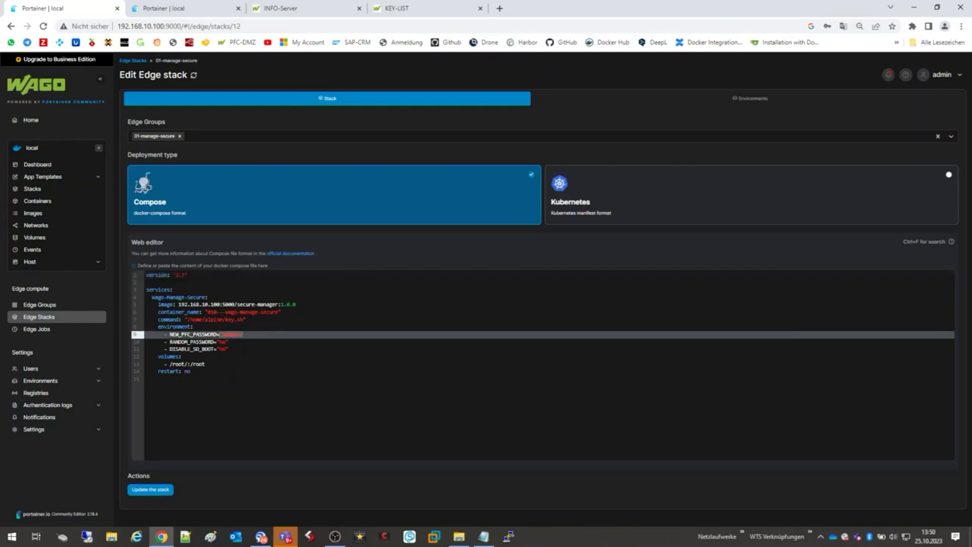
{"action": "key", "text": "Down"}
{"action": "key", "text": "Down"}
{"action": "key", "text": "ctrl+plus"}
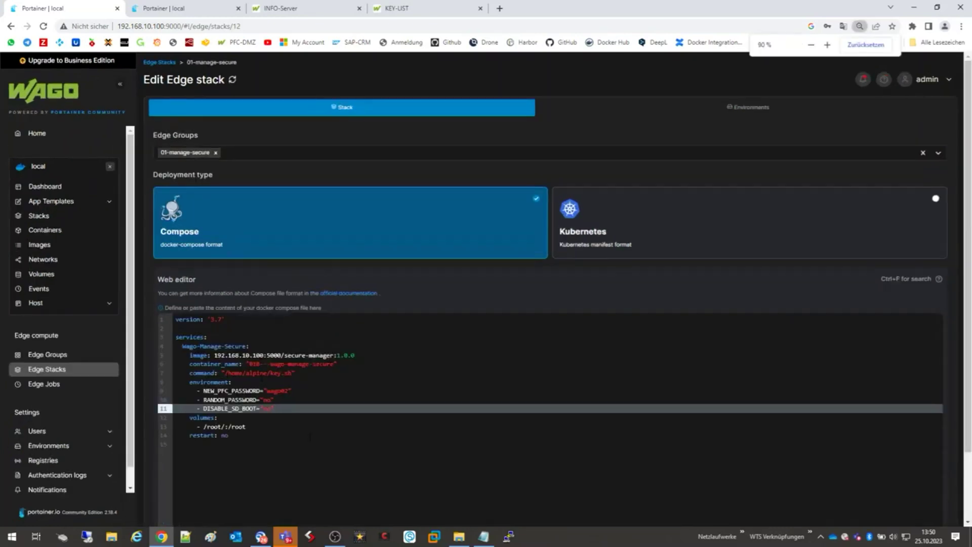
{"action": "left_click", "coordinate": [310, 435]}
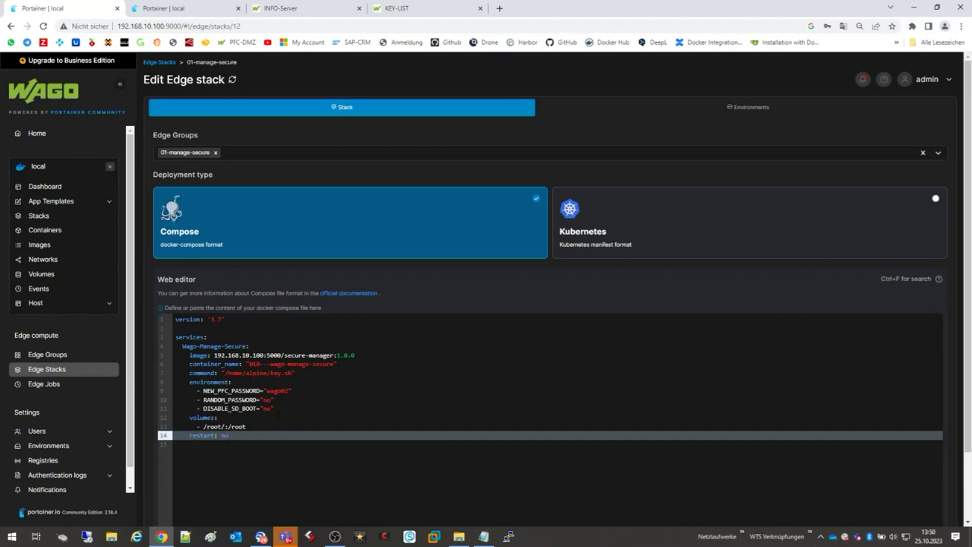
{"action": "key", "text": "ctrl+minus"}
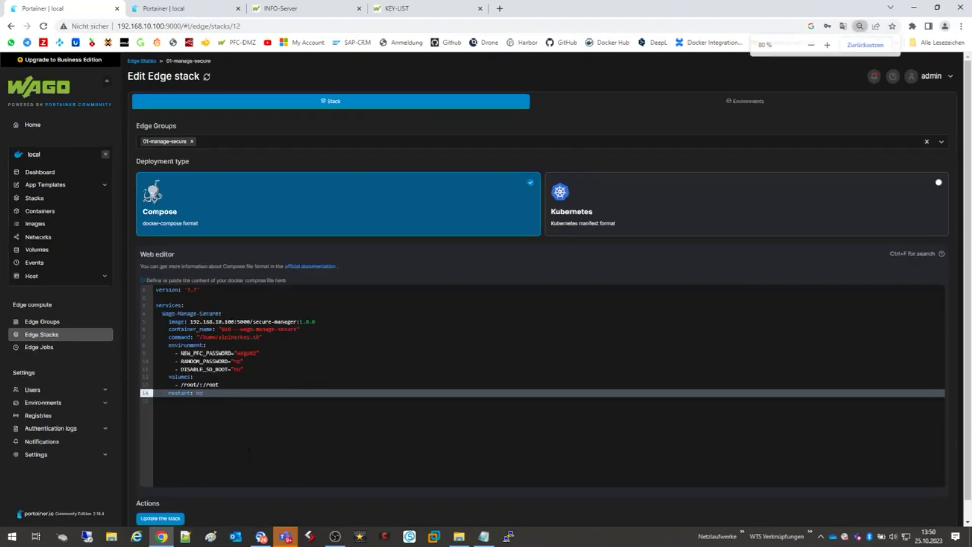
Step: Replace the nothing tag of the 01-manage-secure edge group with pfc-mass-manage and save the group
{"action": "left_click", "coordinate": [54, 323]}
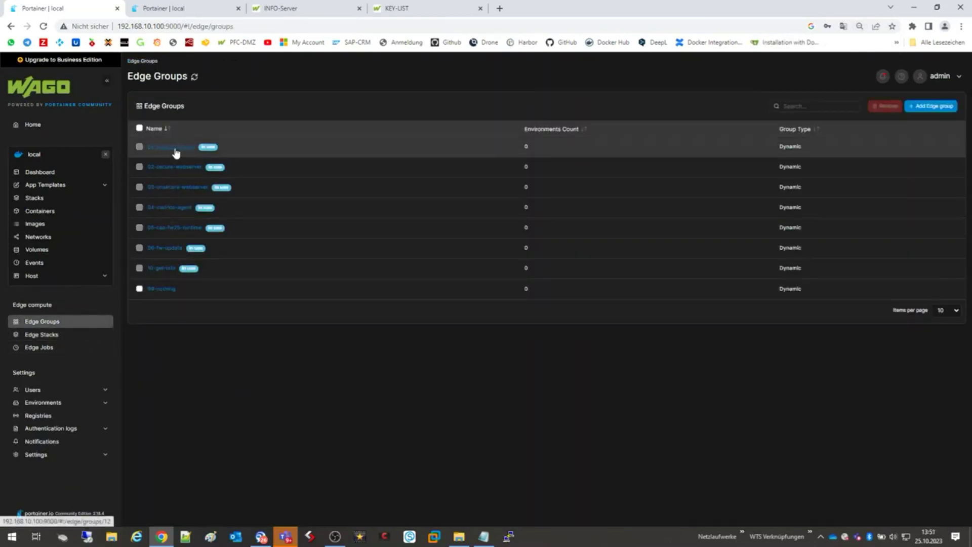
{"action": "left_click", "coordinate": [174, 148]}
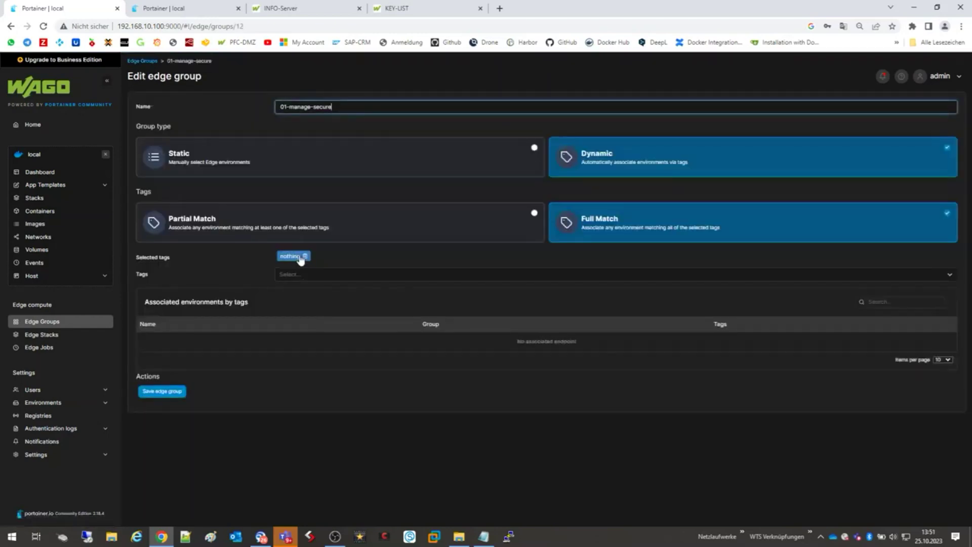
{"action": "left_click", "coordinate": [305, 257]}
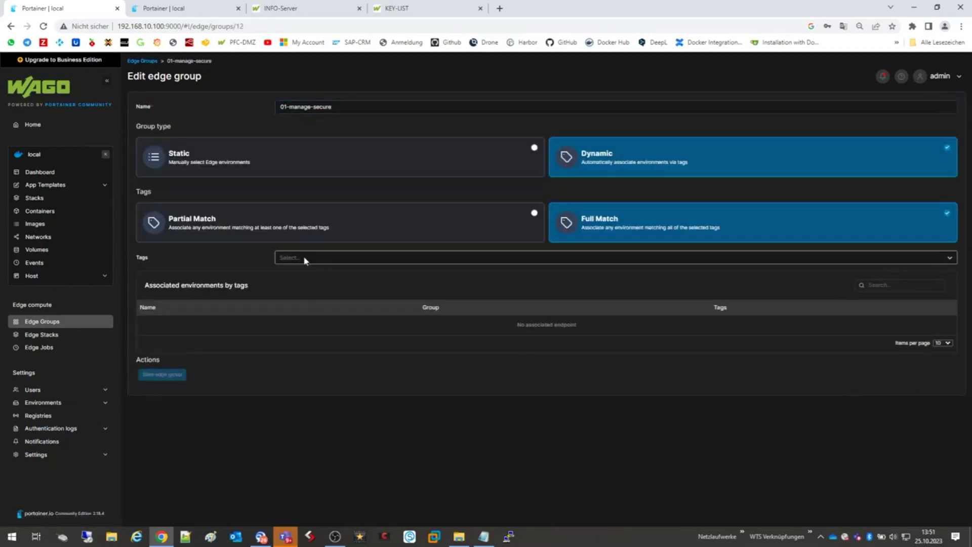
{"action": "left_click", "coordinate": [304, 258]}
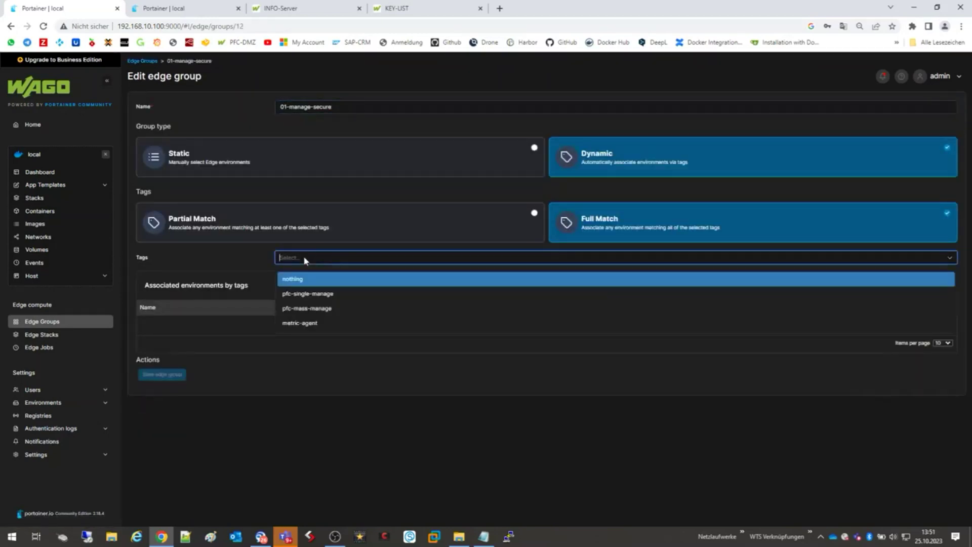
{"action": "left_click", "coordinate": [313, 308]}
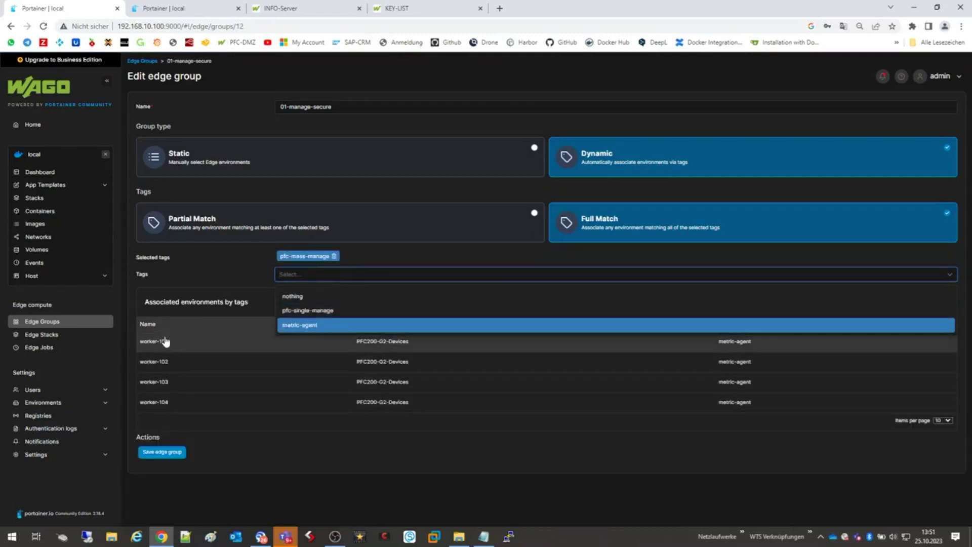
{"action": "left_click", "coordinate": [163, 452]}
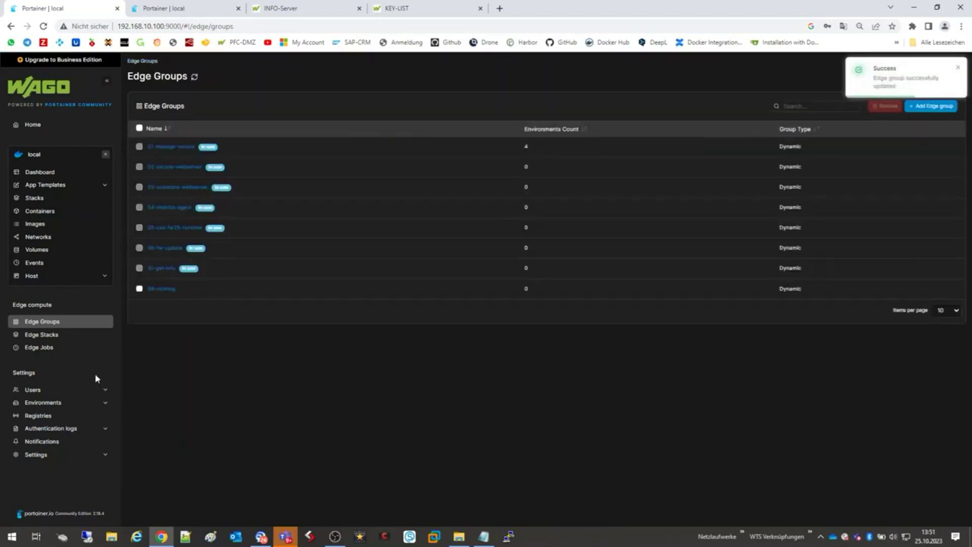
Step: Return to the edge stacks list, enlarge the page to 90 % and refresh the deployment status
{"action": "left_click", "coordinate": [50, 336]}
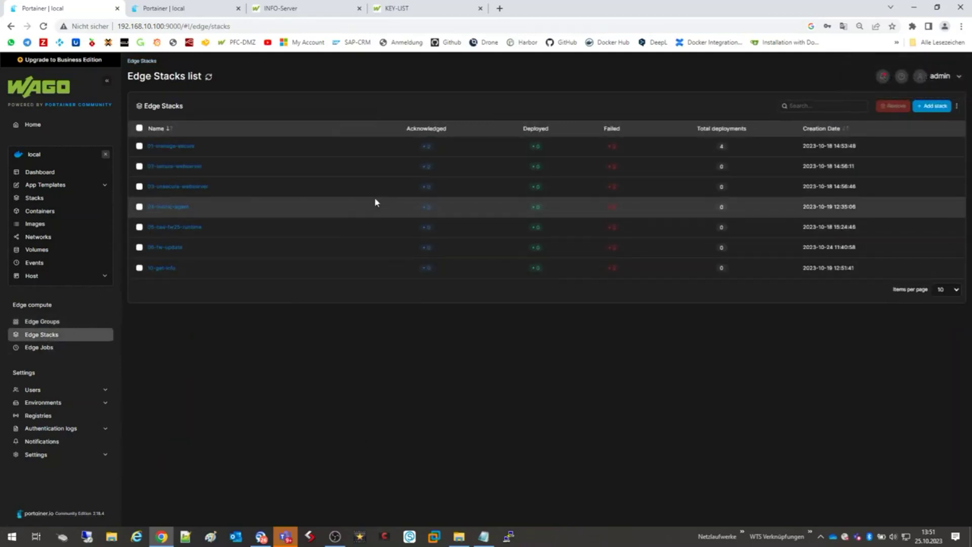
{"action": "key", "text": "ctrl+plus"}
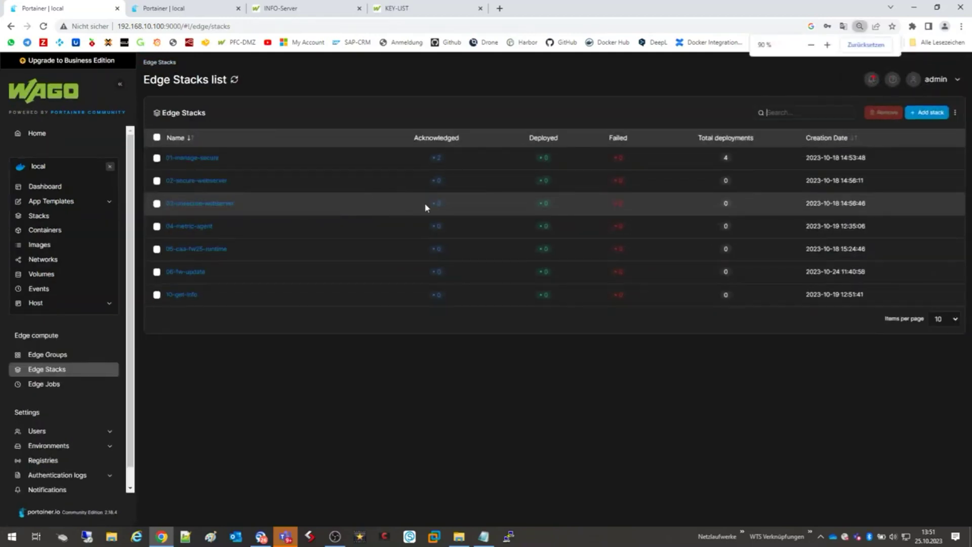
{"action": "left_click", "coordinate": [234, 82]}
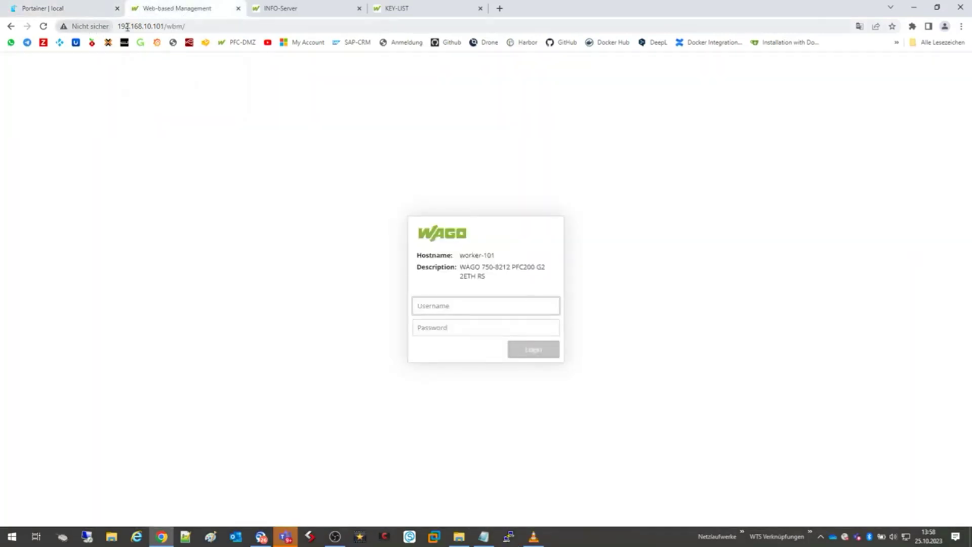
Step: Replace the existing tag of the 02-secure-webserver edge group with pfc-mass-manage and save the group
{"action": "left_click_drag", "start_coordinate": [147, 26], "coordinate": [176, 25]}
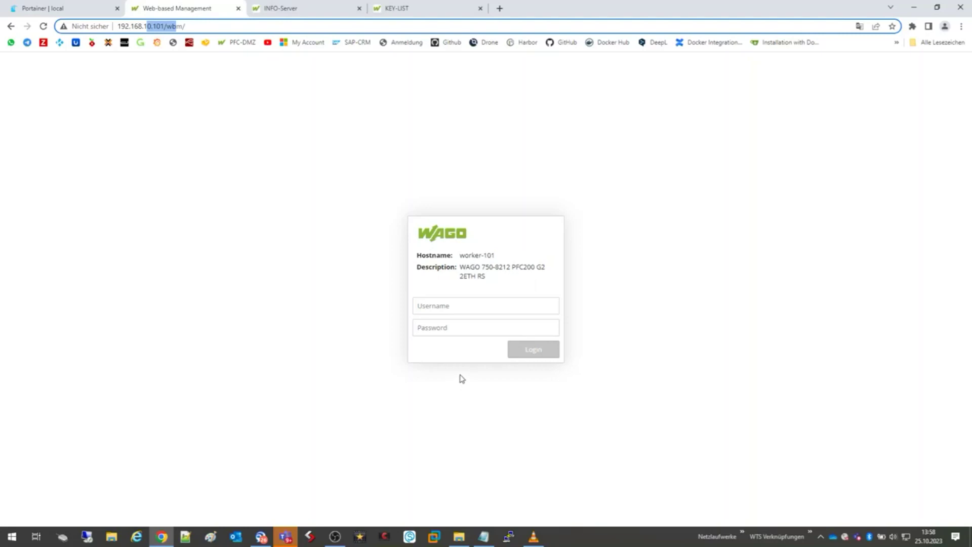
{"action": "left_click", "coordinate": [61, 10]}
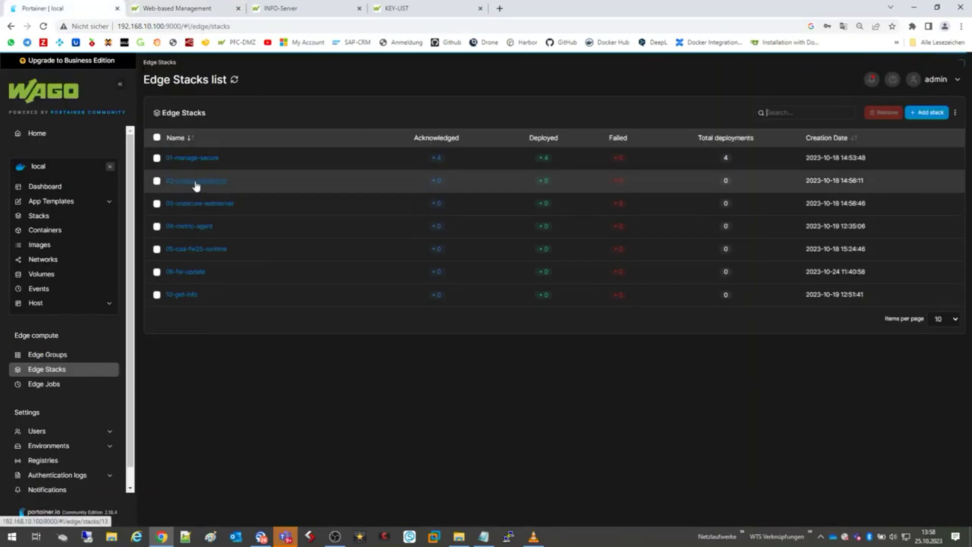
{"action": "left_click", "coordinate": [60, 356]}
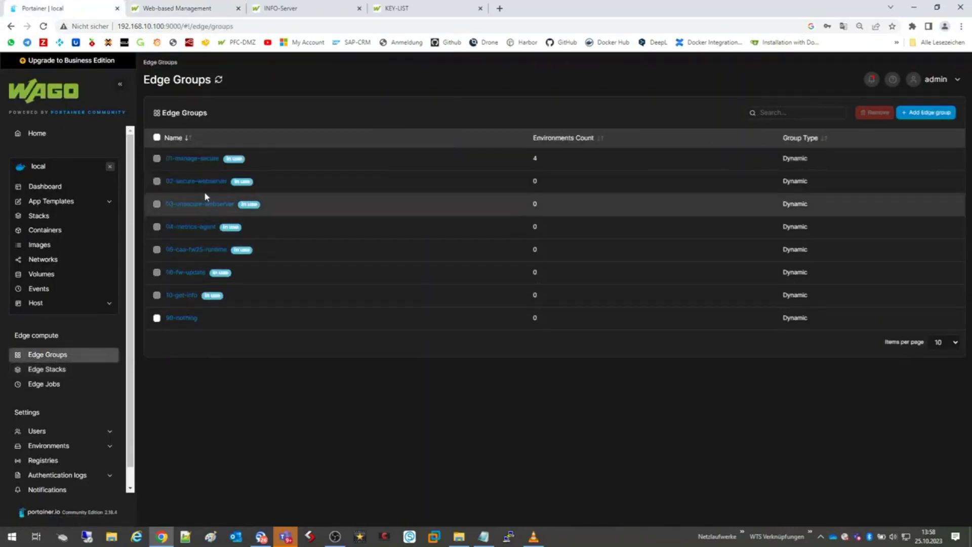
{"action": "left_click", "coordinate": [198, 181]}
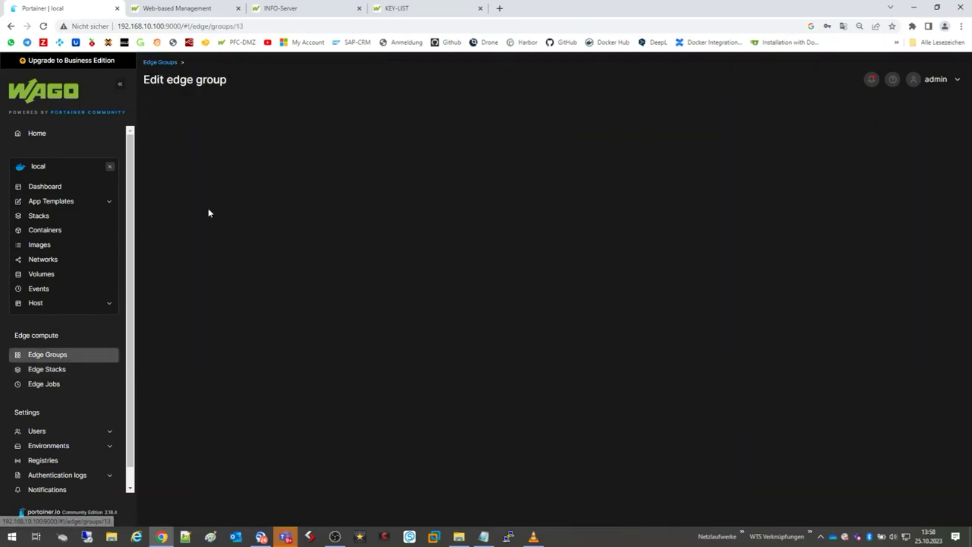
{"action": "left_click", "coordinate": [323, 282]}
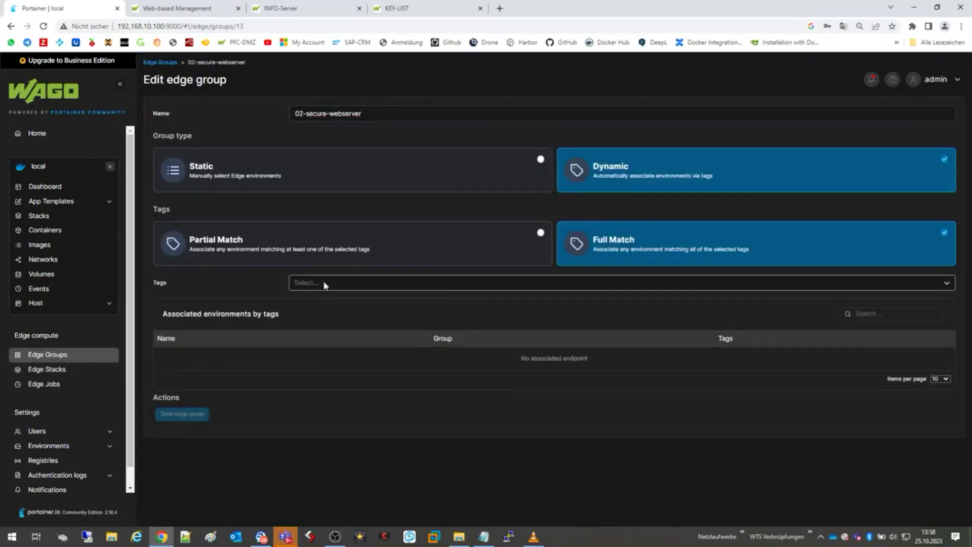
{"action": "left_click", "coordinate": [326, 284]}
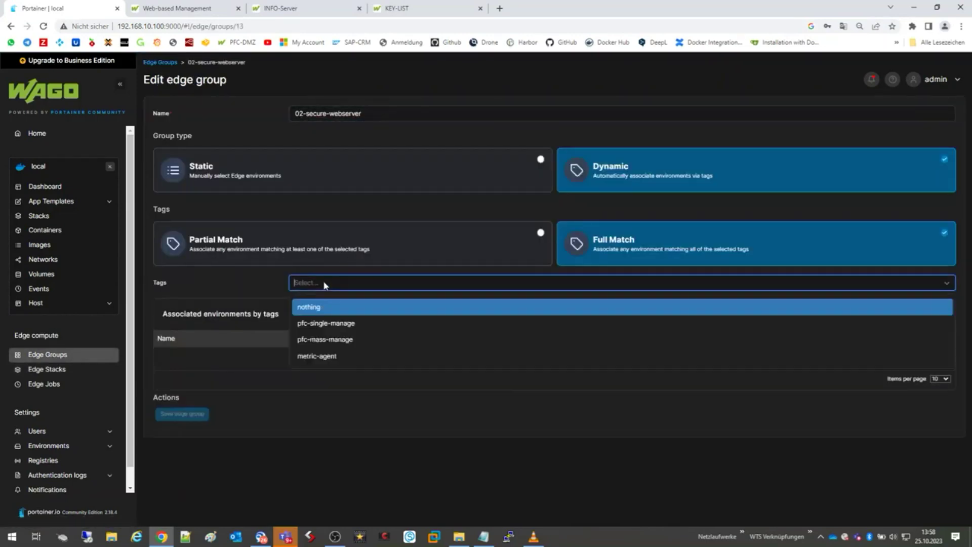
{"action": "left_click", "coordinate": [318, 344]}
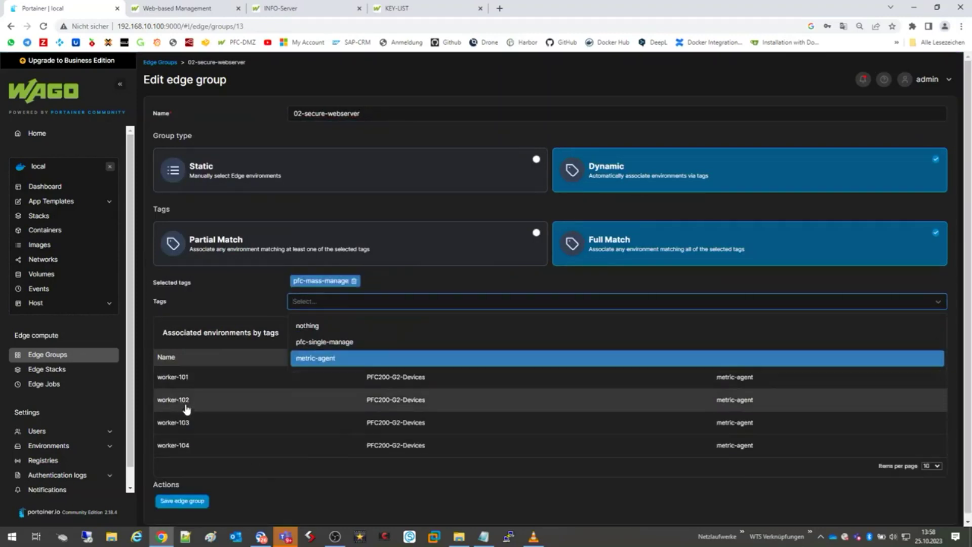
{"action": "left_click", "coordinate": [182, 503]}
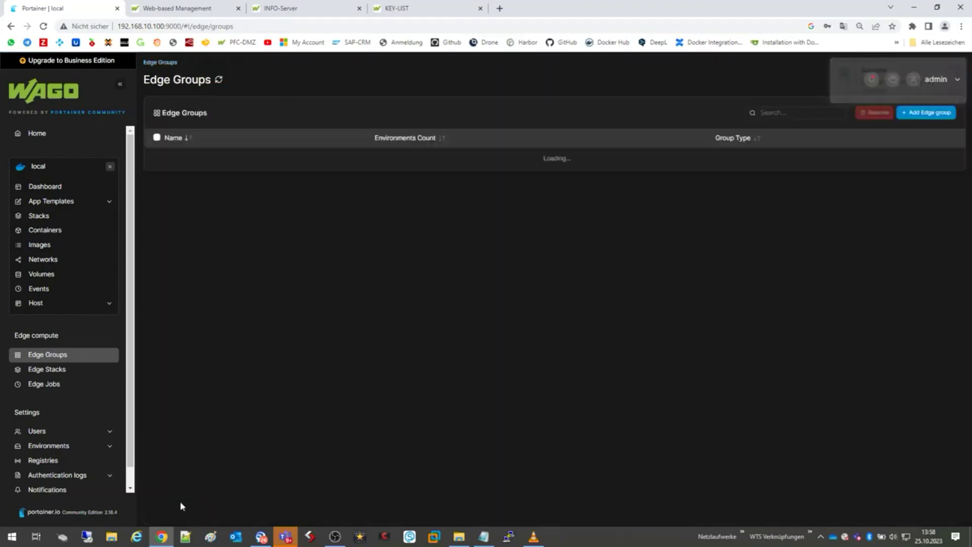
Step: Refresh the deployment status in the edge stacks list, then reload worker-101's Web-based Management page
{"action": "left_click", "coordinate": [52, 370]}
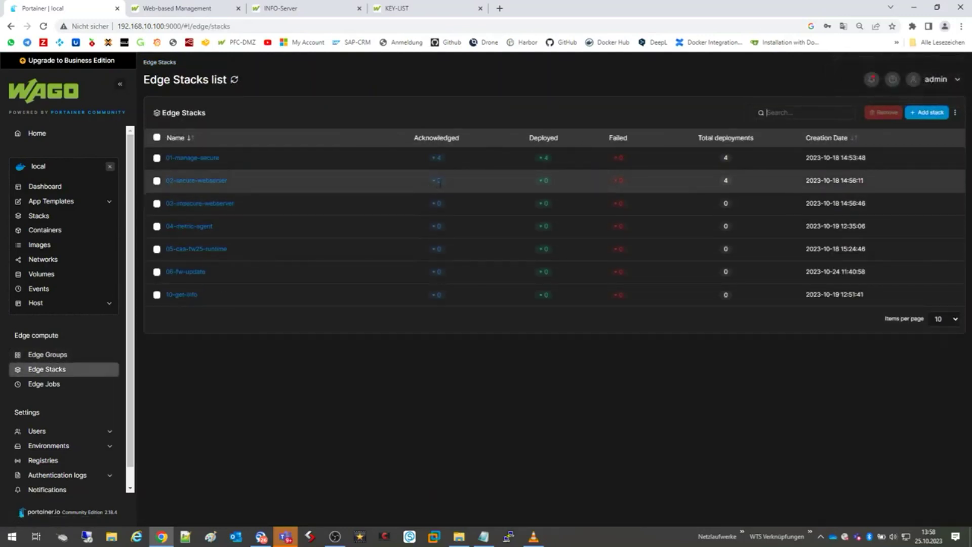
{"action": "left_click", "coordinate": [234, 80]}
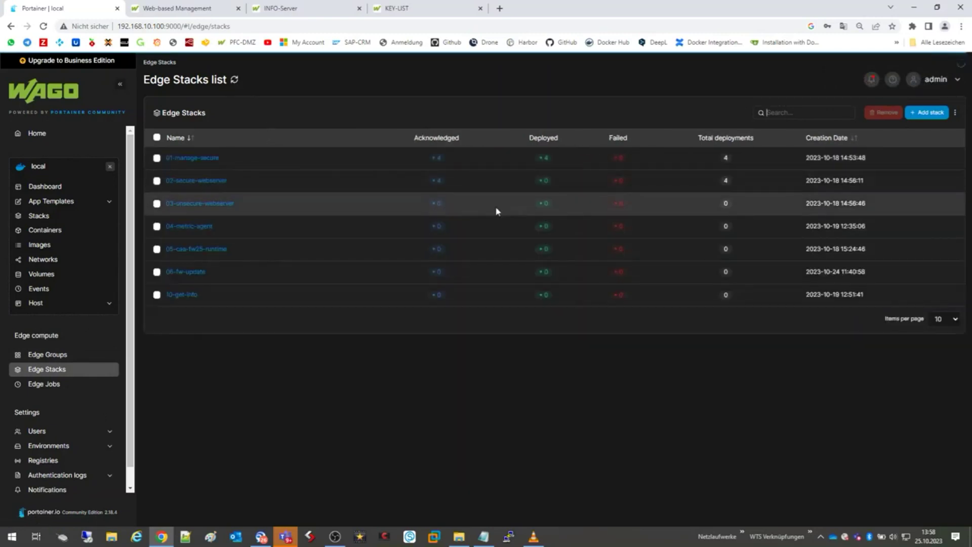
{"action": "left_click", "coordinate": [178, 9]}
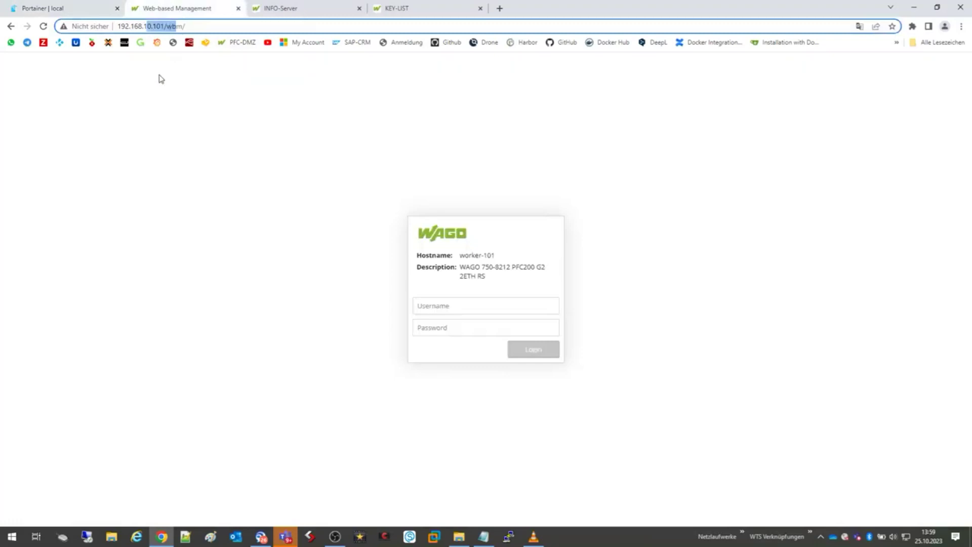
{"action": "left_click", "coordinate": [44, 26]}
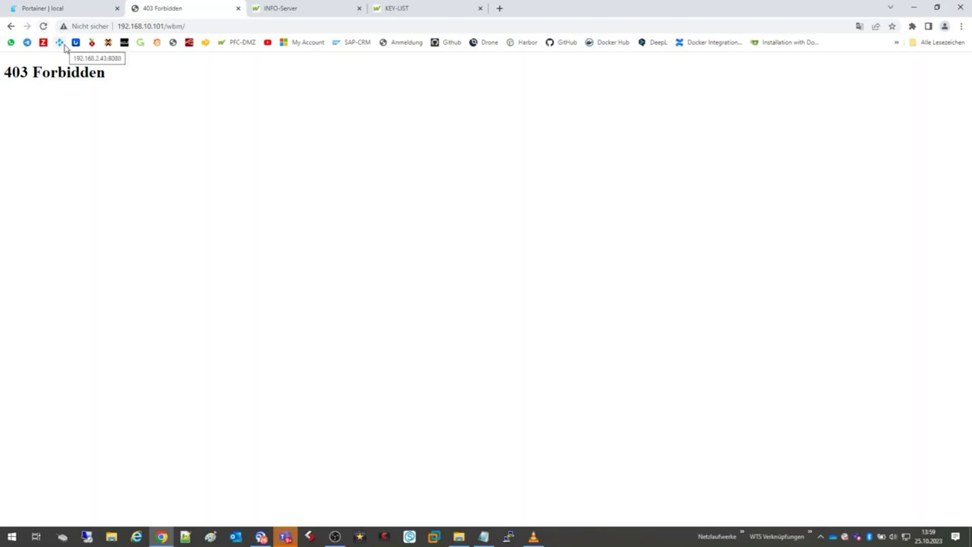
Step: Replace the nothing tag of the 03-unsecure-webserver edge group with pfc-single-manage and save the group
{"action": "key", "text": "ctrl+1"}
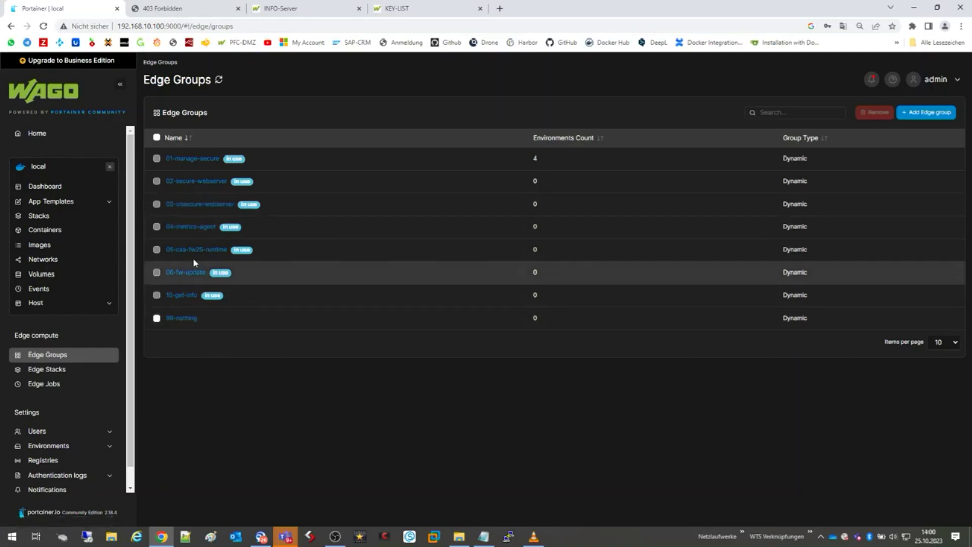
{"action": "left_click", "coordinate": [194, 207]}
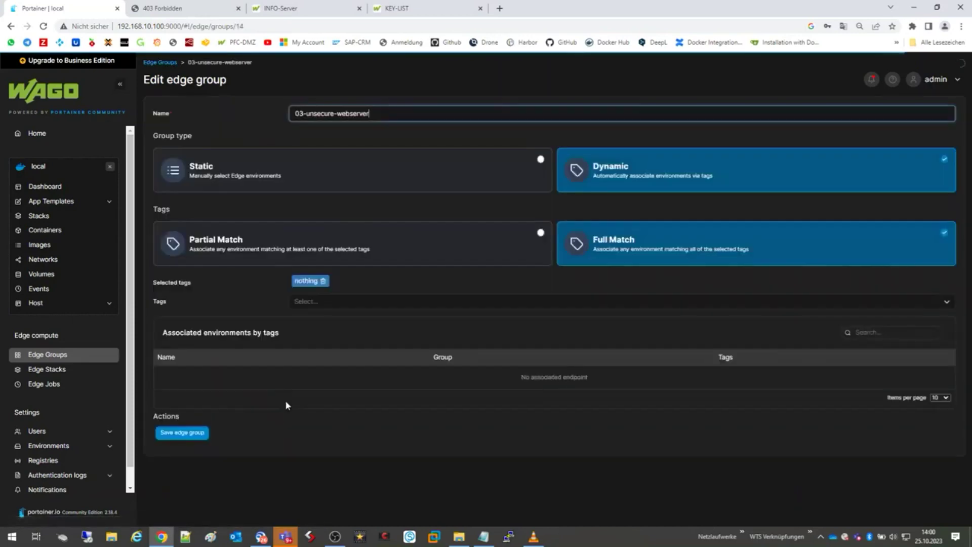
{"action": "left_click", "coordinate": [329, 285]}
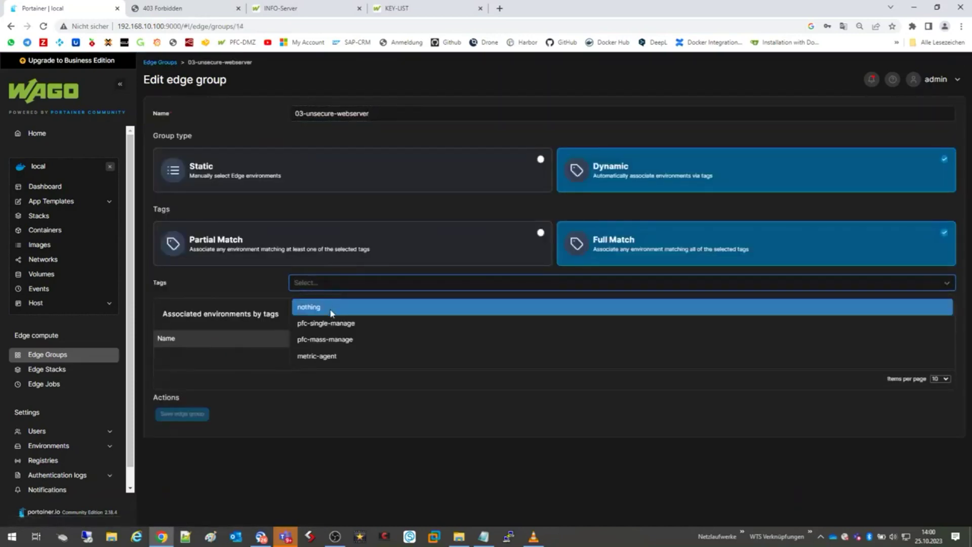
{"action": "left_click", "coordinate": [333, 325]}
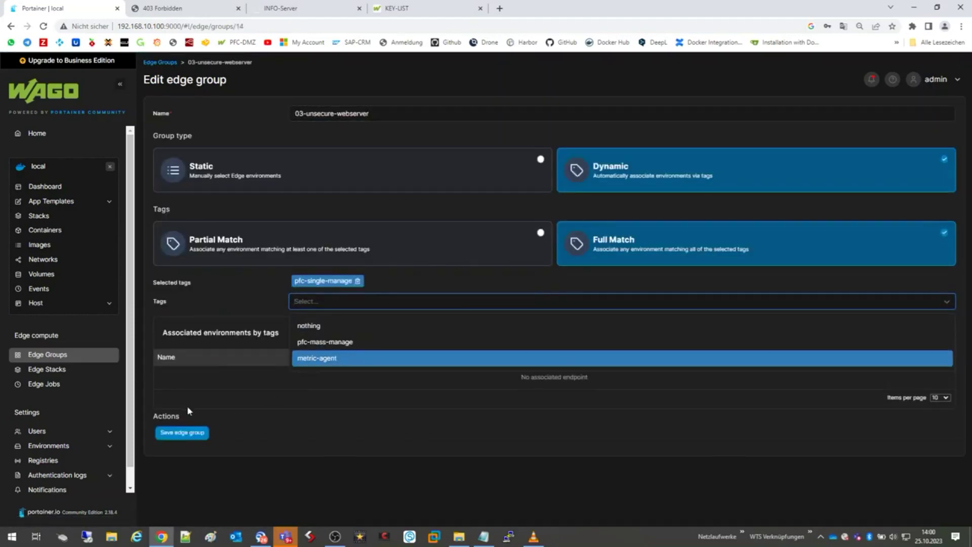
{"action": "left_click", "coordinate": [198, 433]}
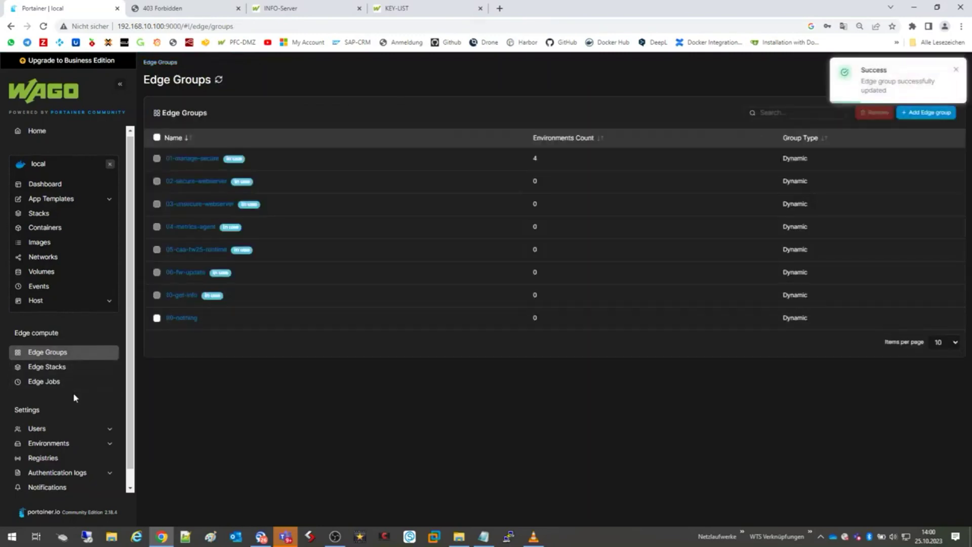
Step: Add the pfc-single-manage tag to the worker-101 environment and update the environment
{"action": "scroll", "coordinate": [61, 405], "scroll_direction": "down", "scroll_amount": 1}
{"action": "left_click", "coordinate": [50, 427]}
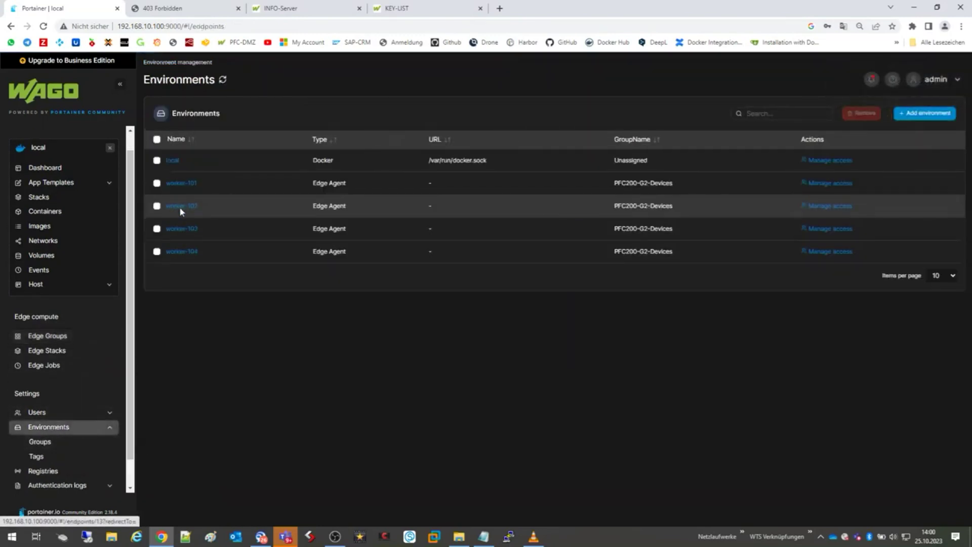
{"action": "left_click", "coordinate": [182, 183]}
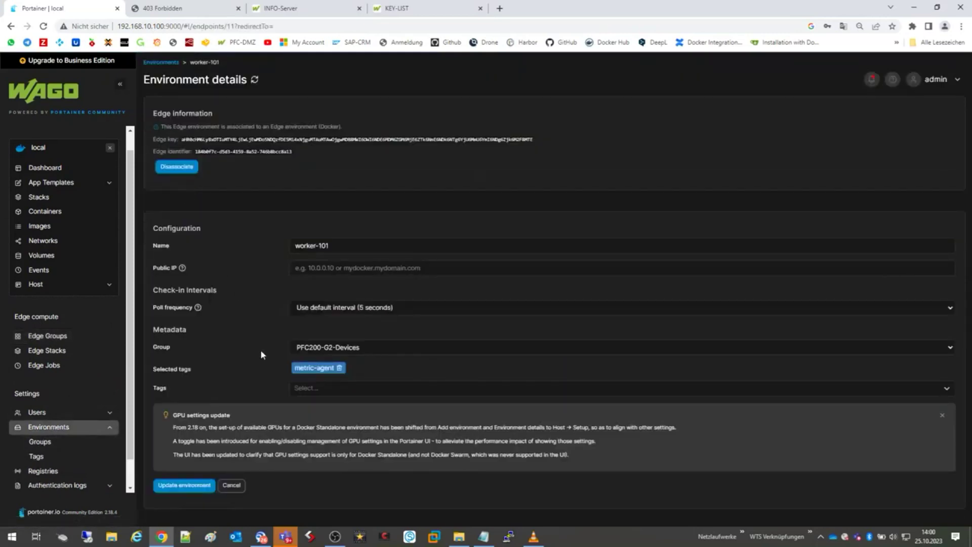
{"action": "left_click", "coordinate": [323, 391]}
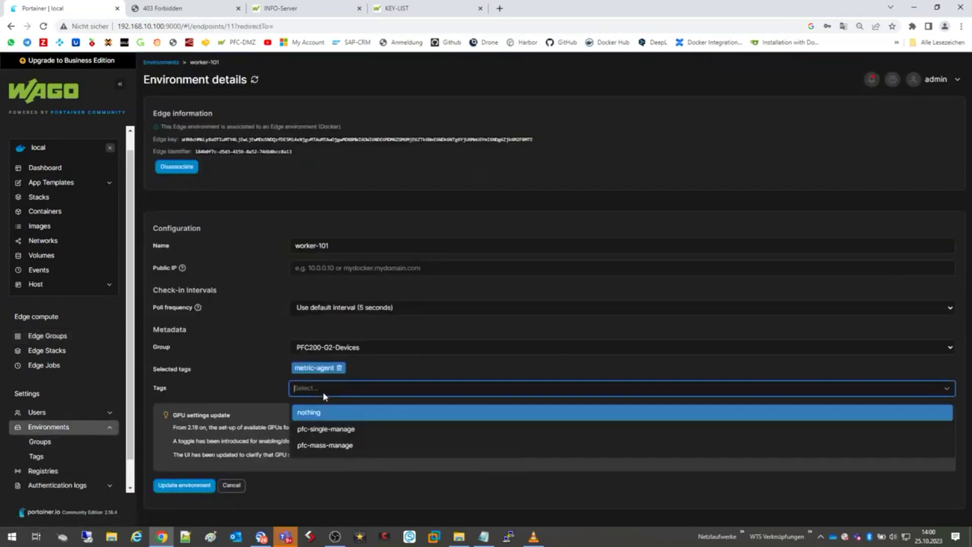
{"action": "left_click", "coordinate": [320, 429]}
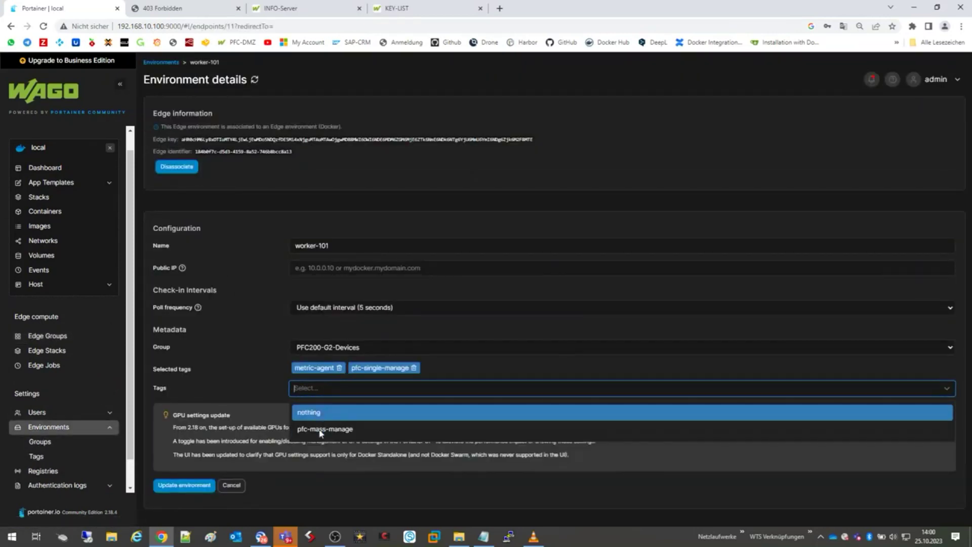
{"action": "left_click", "coordinate": [183, 486]}
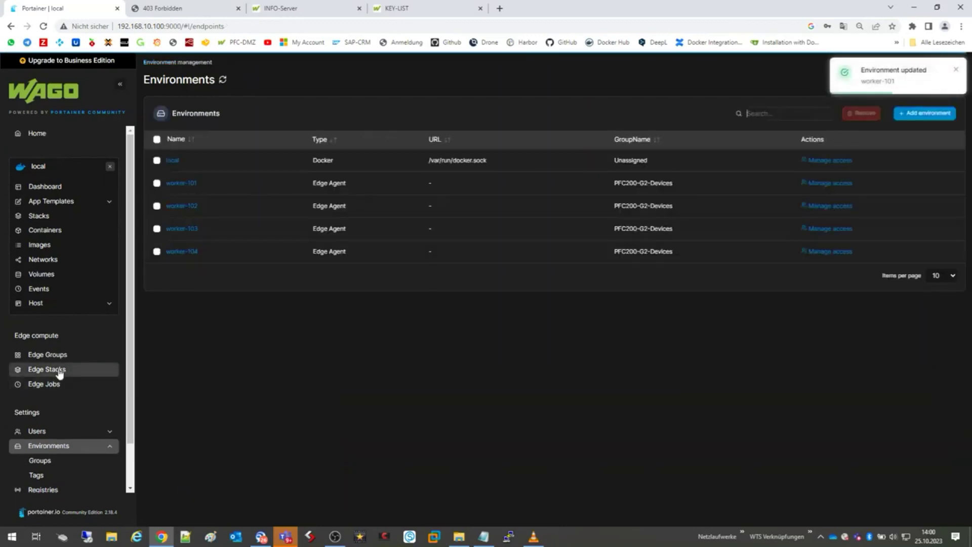
Step: Refresh the edge stacks list to check the 03-unsecure-webserver deployment, then view the PFC - Docker Metrics dashboard
{"action": "left_click", "coordinate": [60, 373]}
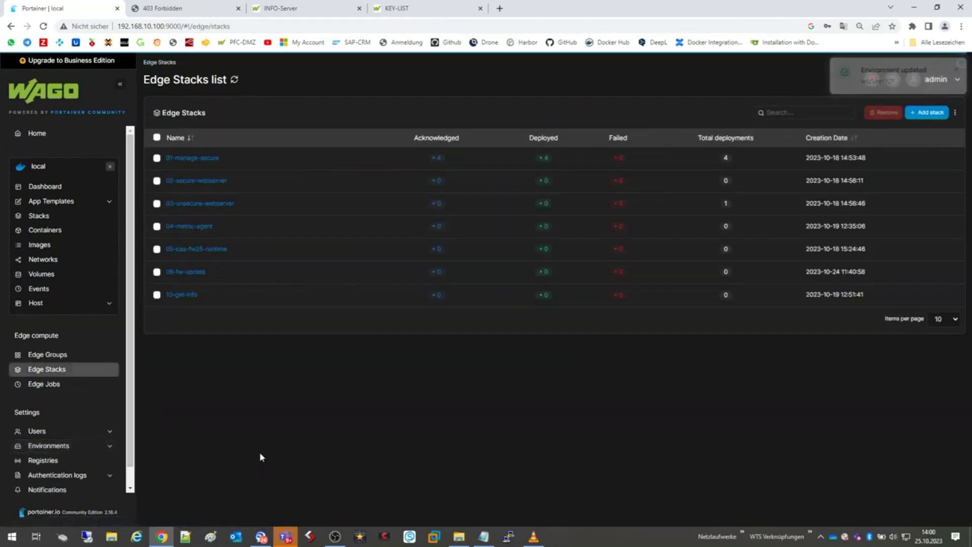
{"action": "left_click", "coordinate": [234, 79]}
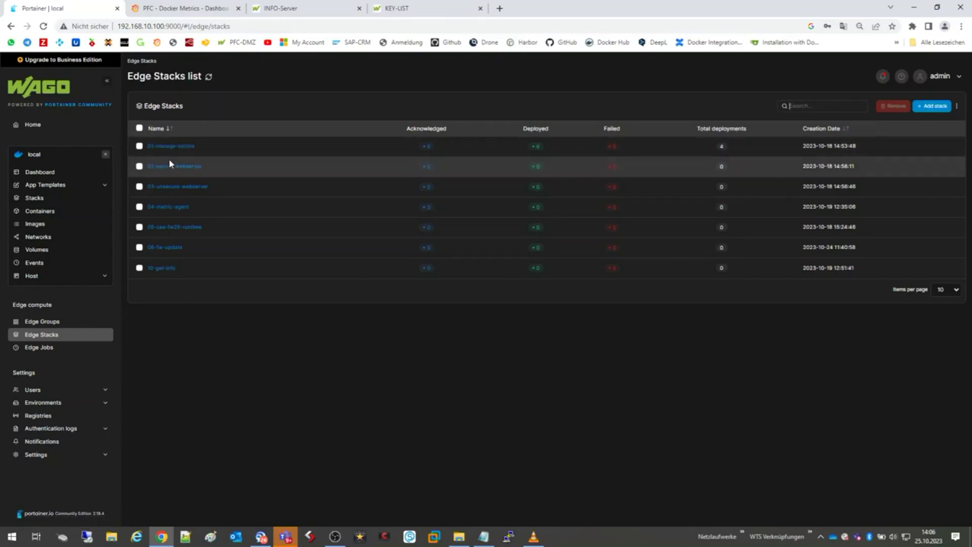
{"action": "left_click", "coordinate": [174, 11]}
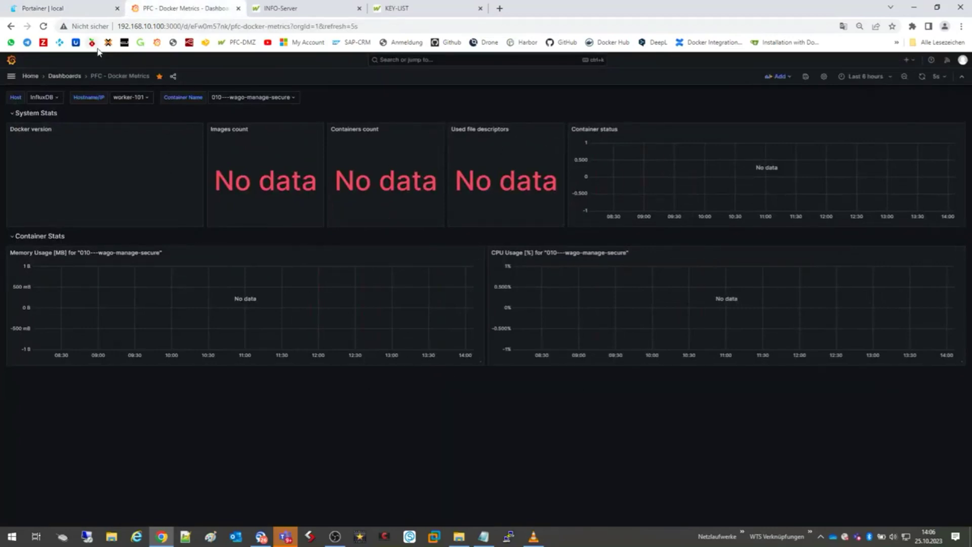
Step: Replace the nothing tag of the 04-metrics-agent edge group with metric-agent and save the group
{"action": "left_click", "coordinate": [70, 9]}
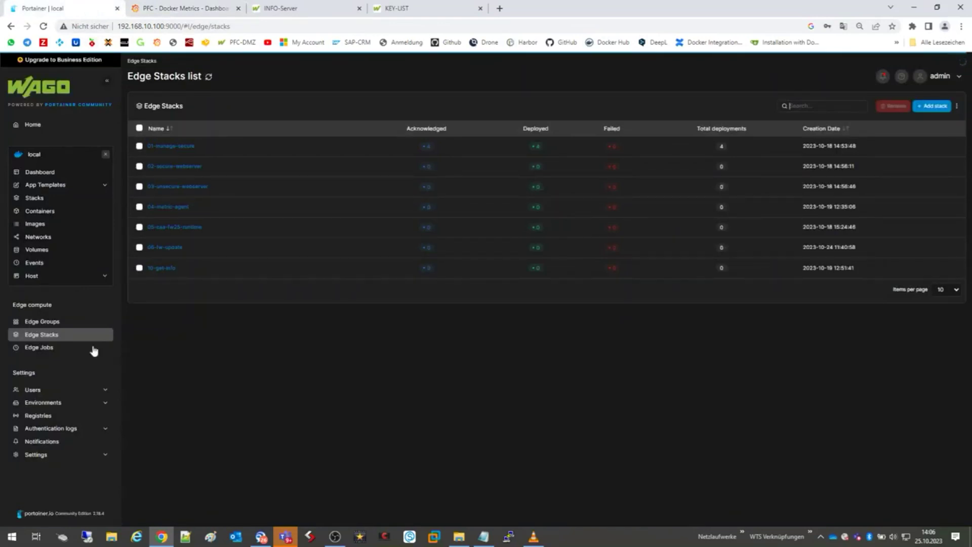
{"action": "left_click", "coordinate": [50, 323]}
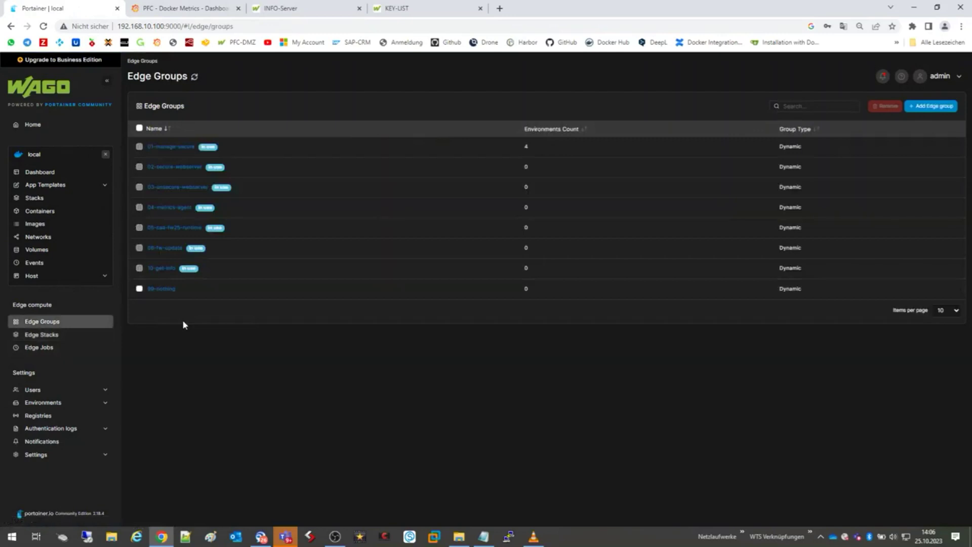
{"action": "left_click", "coordinate": [172, 208]}
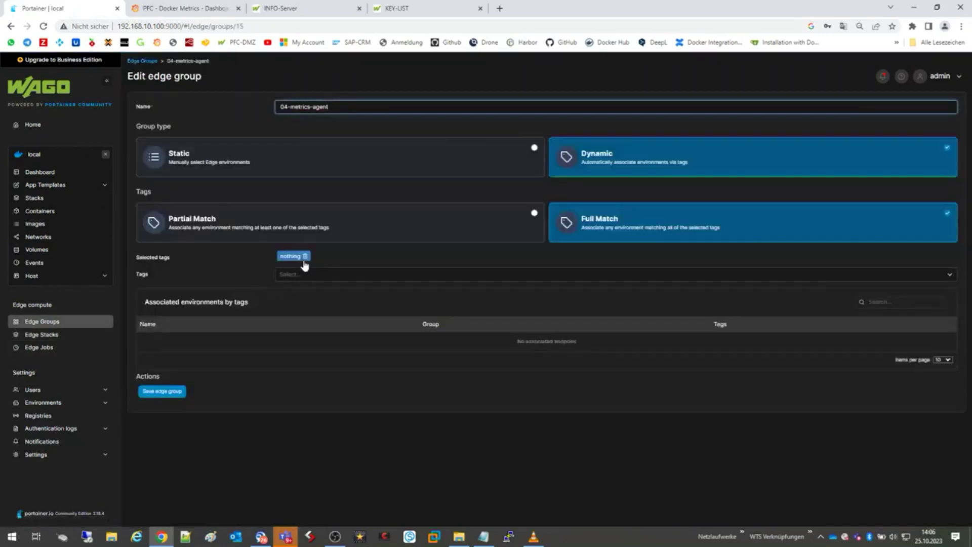
{"action": "left_click", "coordinate": [303, 257]}
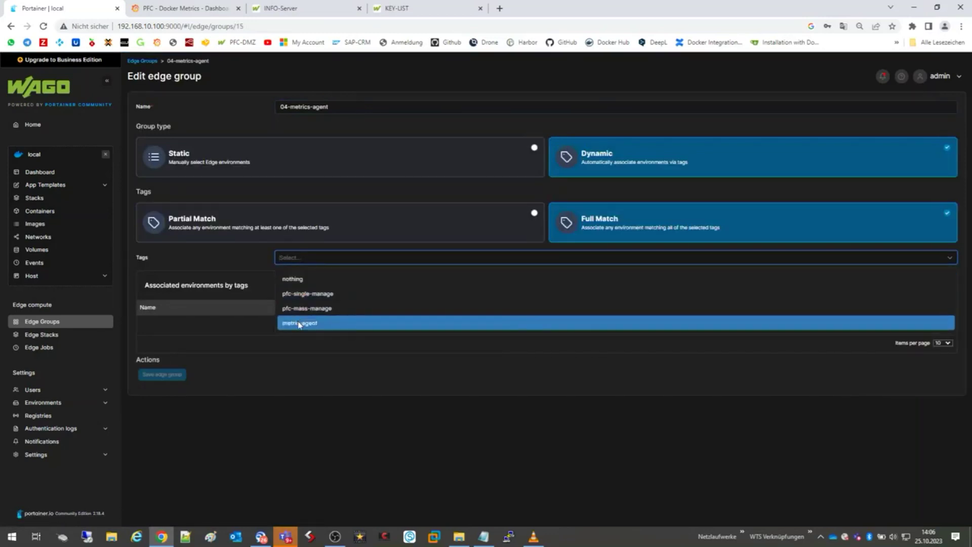
{"action": "left_click", "coordinate": [311, 323]}
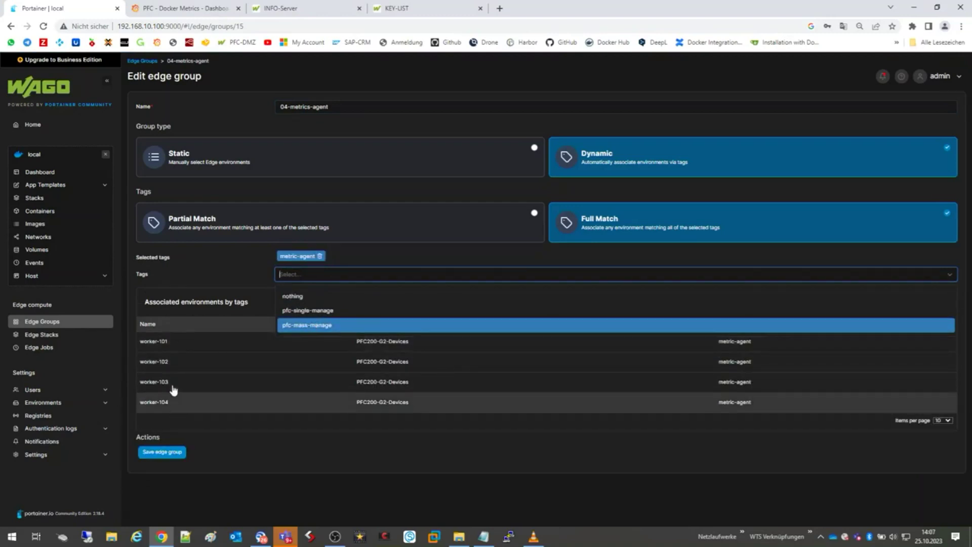
{"action": "left_click", "coordinate": [162, 452]}
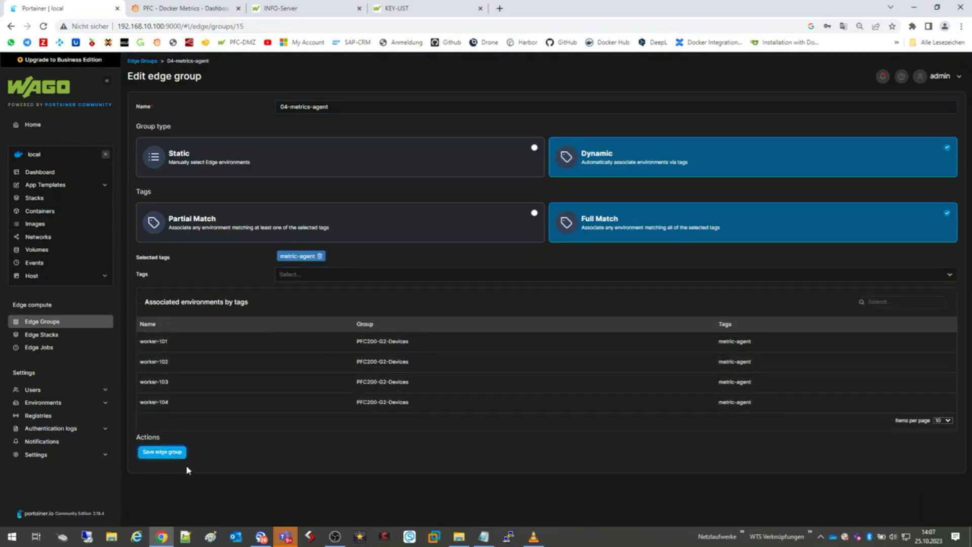
Step: Return to the edge stacks list and refresh it to check the 04-metric-agent deployment
{"action": "left_click", "coordinate": [54, 335]}
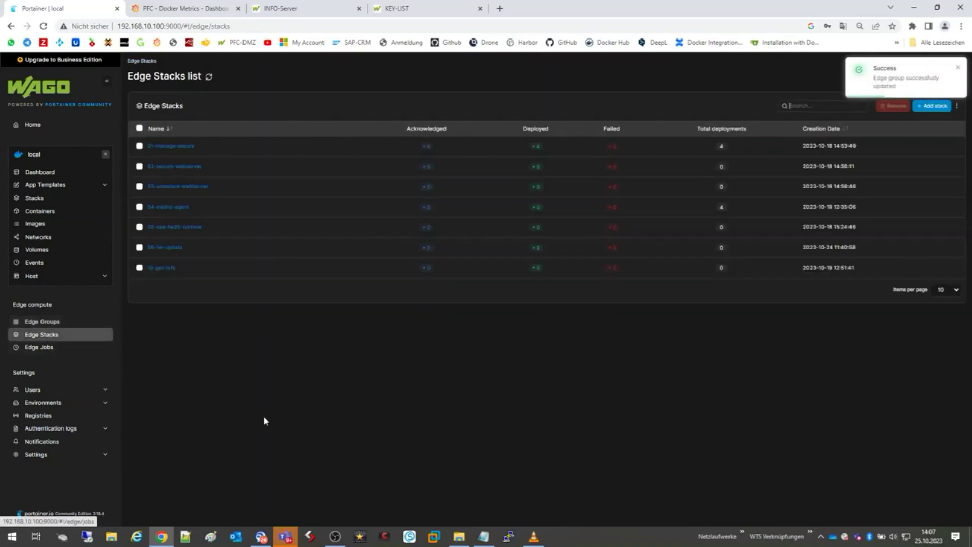
{"action": "left_click", "coordinate": [209, 77]}
{"action": "left_click", "coordinate": [210, 80]}
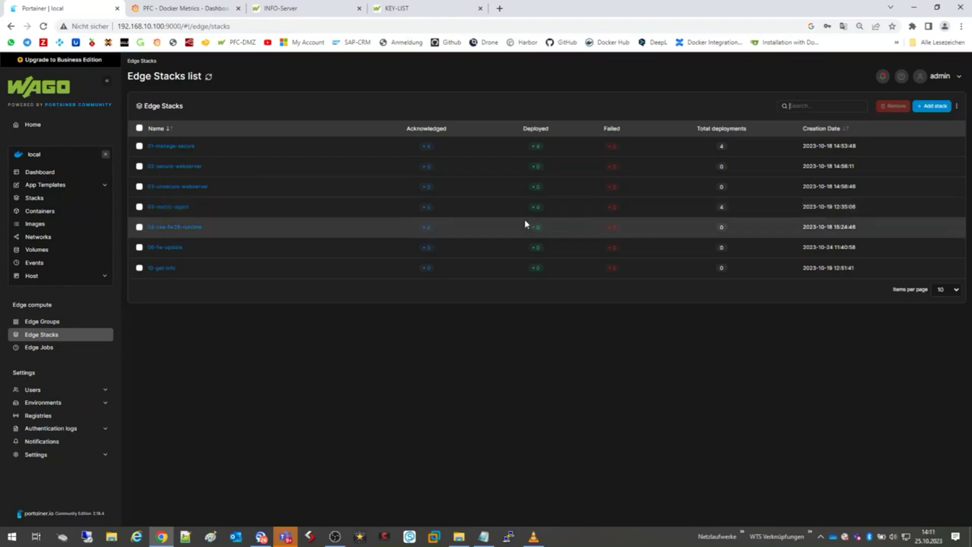
Step: Show the metrics of worker-102 in the PFC - Docker Metrics dashboard
{"action": "left_click", "coordinate": [191, 11]}
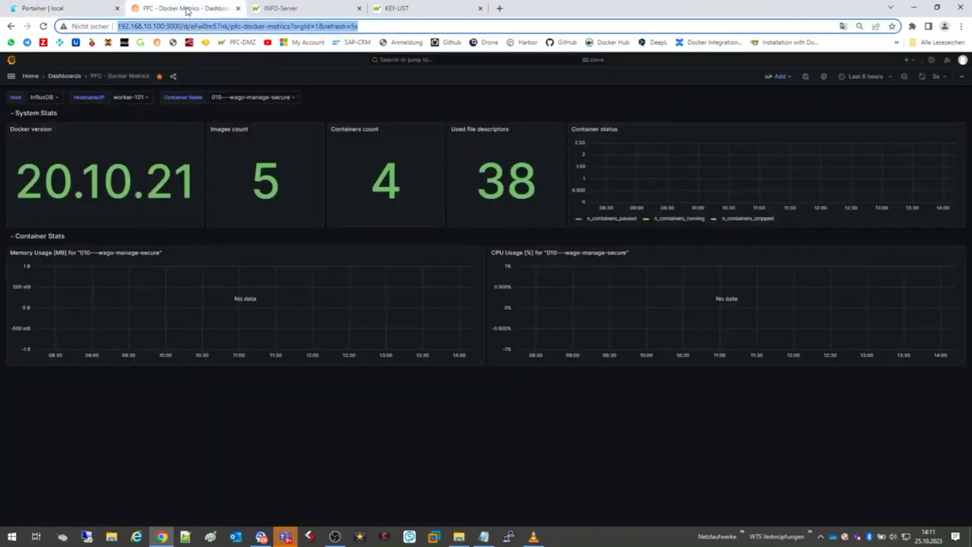
{"action": "left_click", "coordinate": [145, 98]}
{"action": "left_click", "coordinate": [143, 120]}
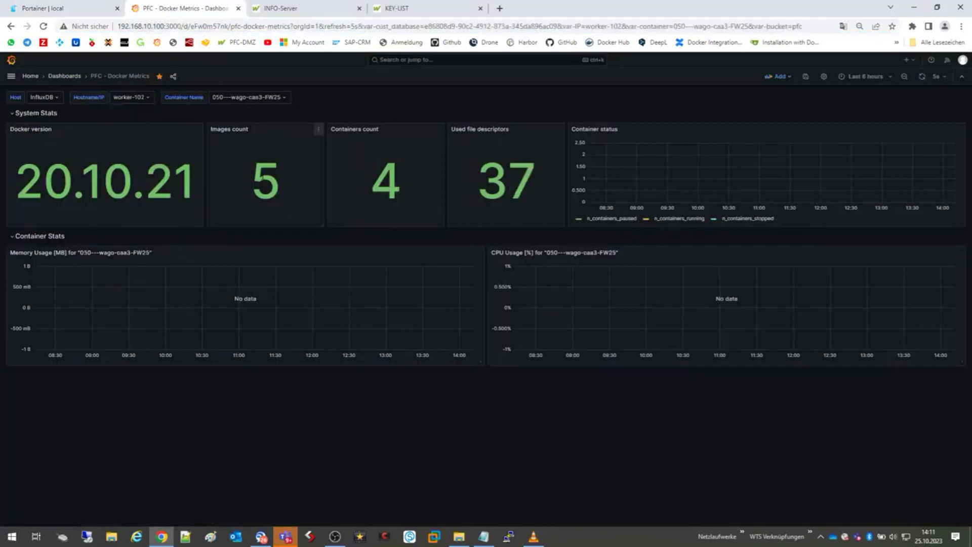
Step: Show the metrics of worker-103 and worker-104 in the PFC - Docker Metrics dashboard, narrowing the time range to the last 5 minutes
{"action": "left_click", "coordinate": [149, 98]}
{"action": "left_click", "coordinate": [136, 130]}
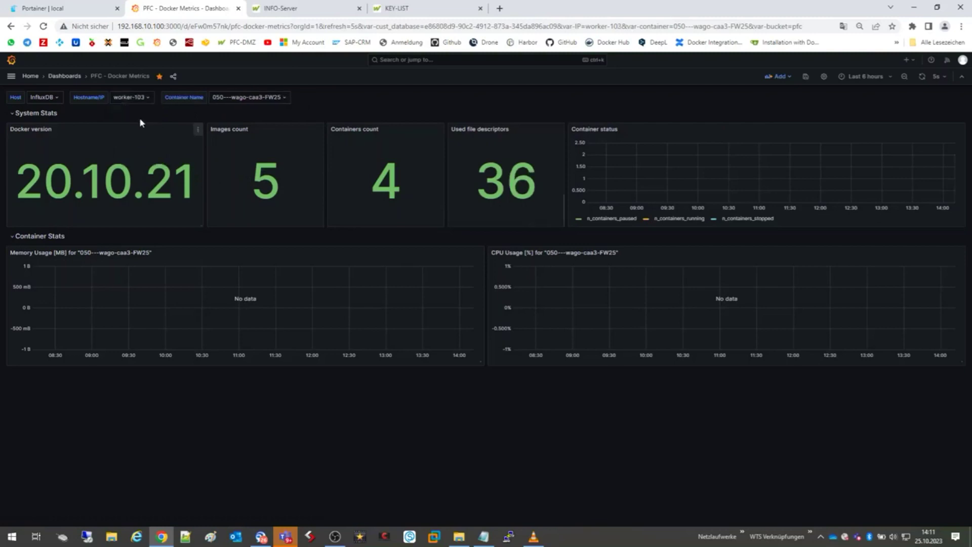
{"action": "left_click", "coordinate": [140, 98]}
{"action": "left_click", "coordinate": [134, 140]}
{"action": "left_click", "coordinate": [888, 82]}
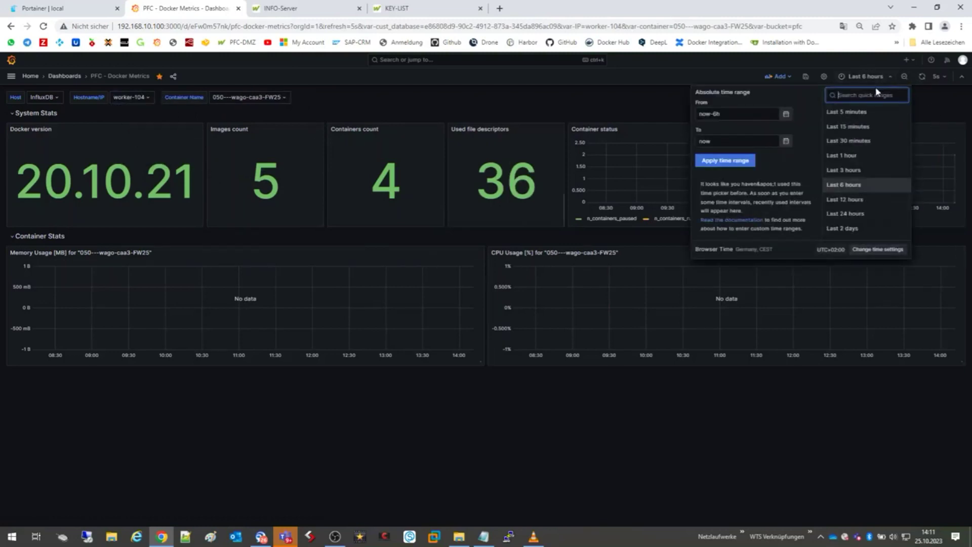
{"action": "left_click", "coordinate": [852, 114]}
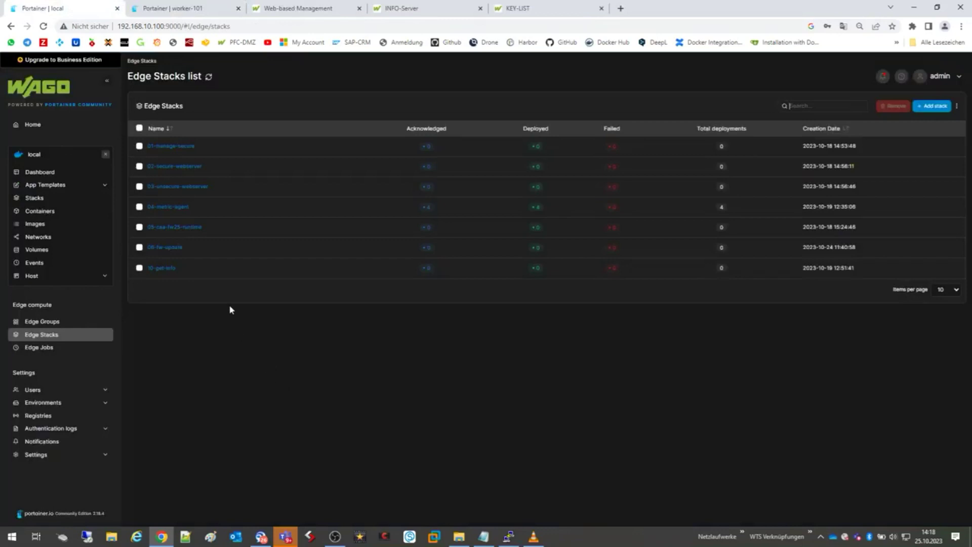
Step: Examine the device address and firmware revision on the Device Status page of the controller at 192.168.10.101
{"action": "left_click", "coordinate": [282, 9]}
{"action": "left_click_drag", "start_coordinate": [151, 27], "coordinate": [172, 27]}
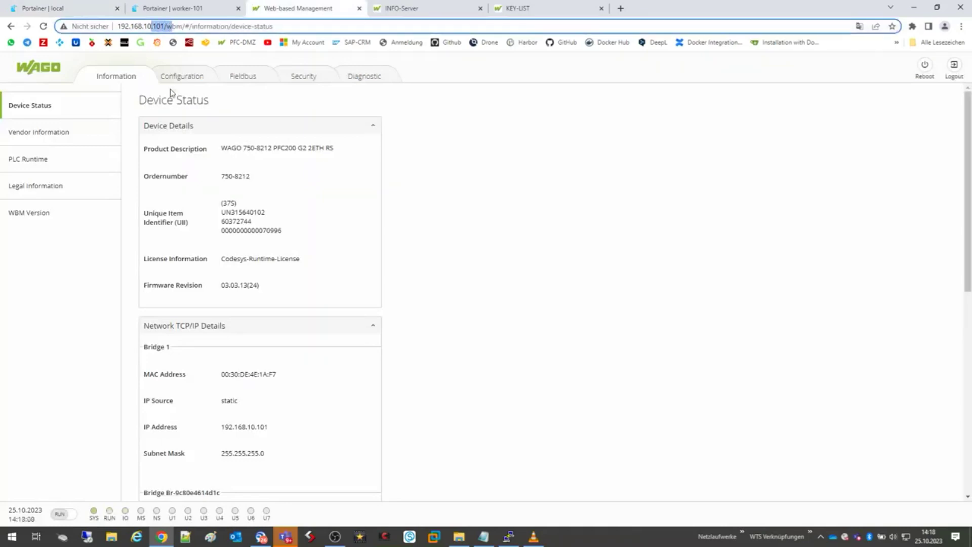
{"action": "left_click", "coordinate": [223, 290]}
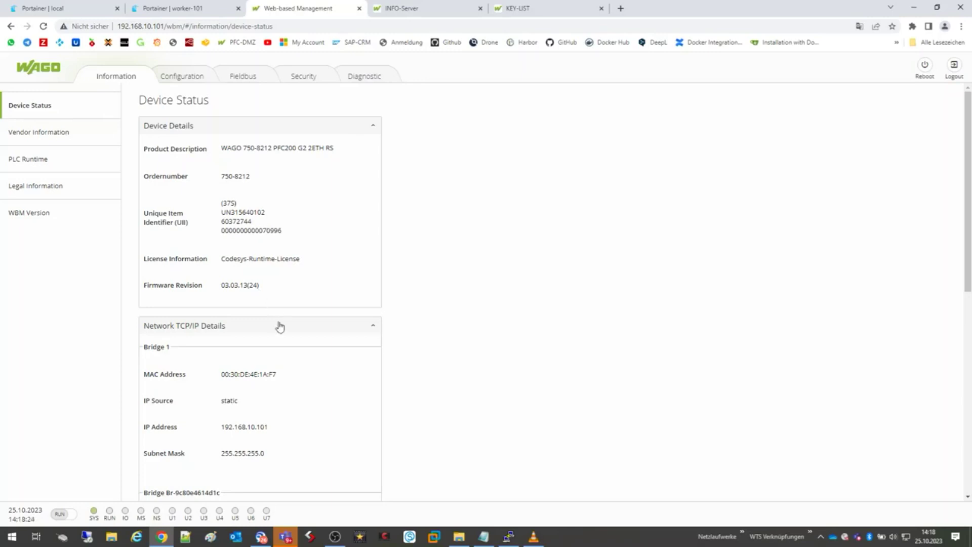
Step: View the 05-caa-fw25-runtime edge stack in Portainer, and replace the nothing tag of its edge group with metric-agent and save the group
{"action": "left_click", "coordinate": [65, 9]}
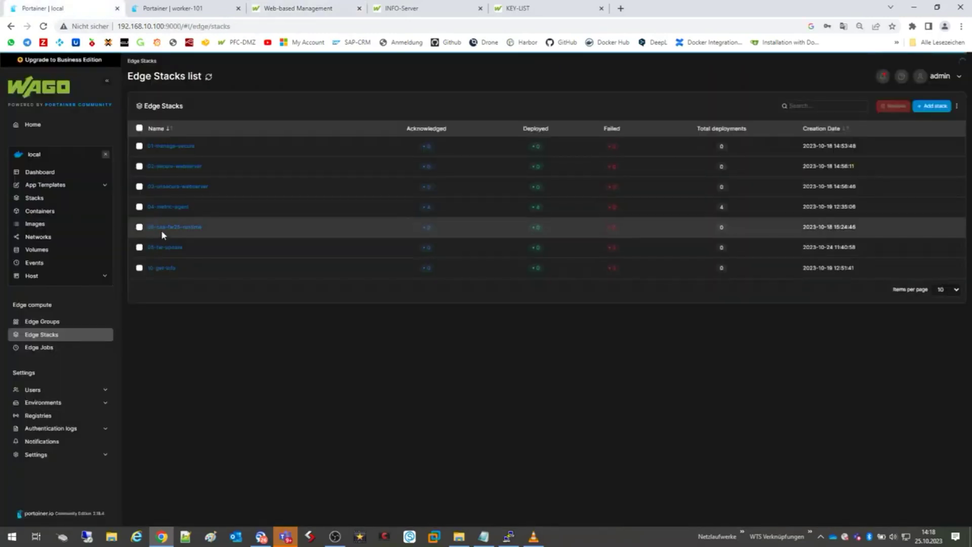
{"action": "left_click", "coordinate": [175, 229]}
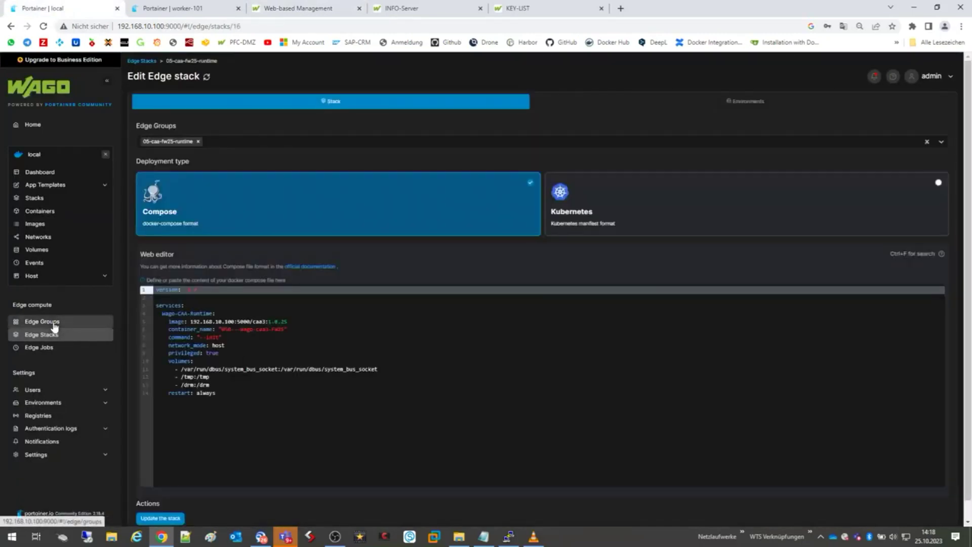
{"action": "left_click", "coordinate": [30, 322]}
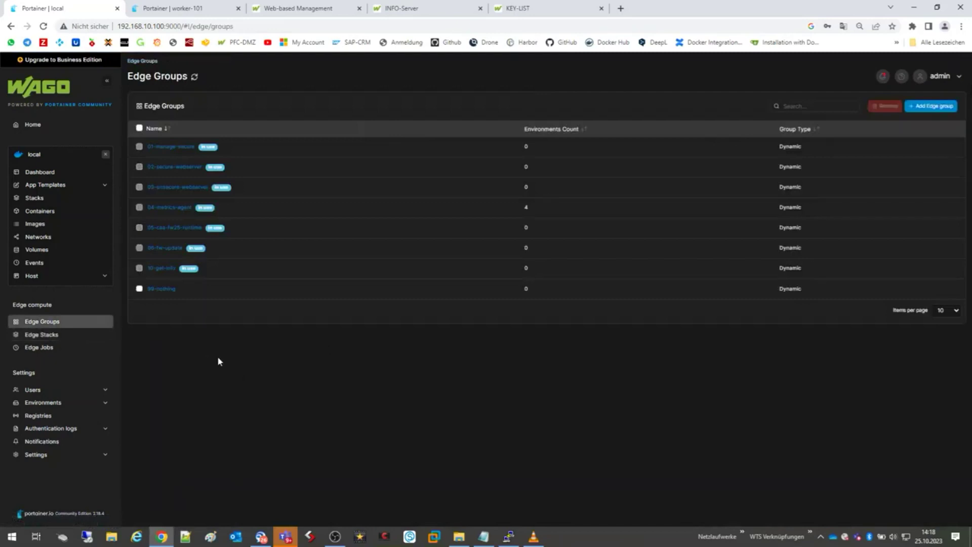
{"action": "left_click", "coordinate": [177, 230]}
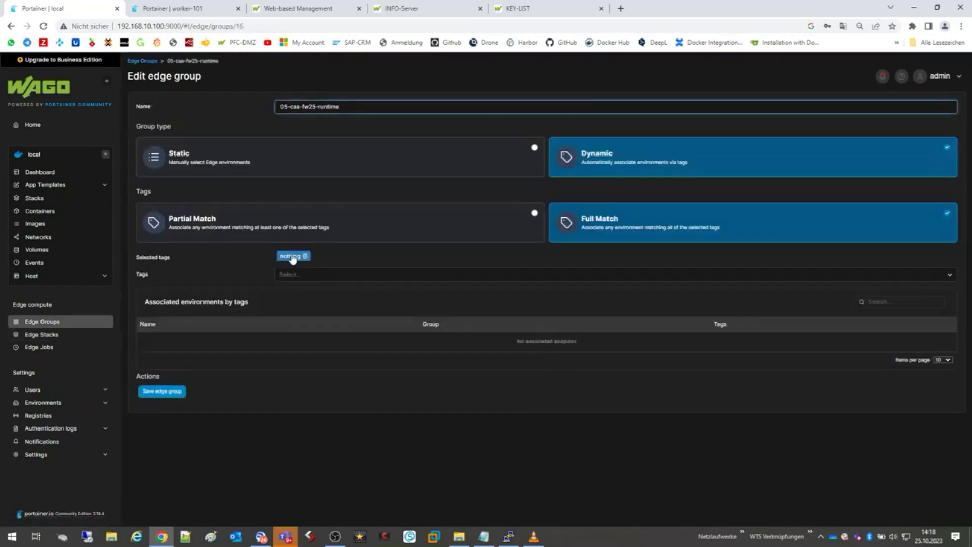
{"action": "left_click", "coordinate": [305, 256]}
{"action": "left_click", "coordinate": [305, 259]}
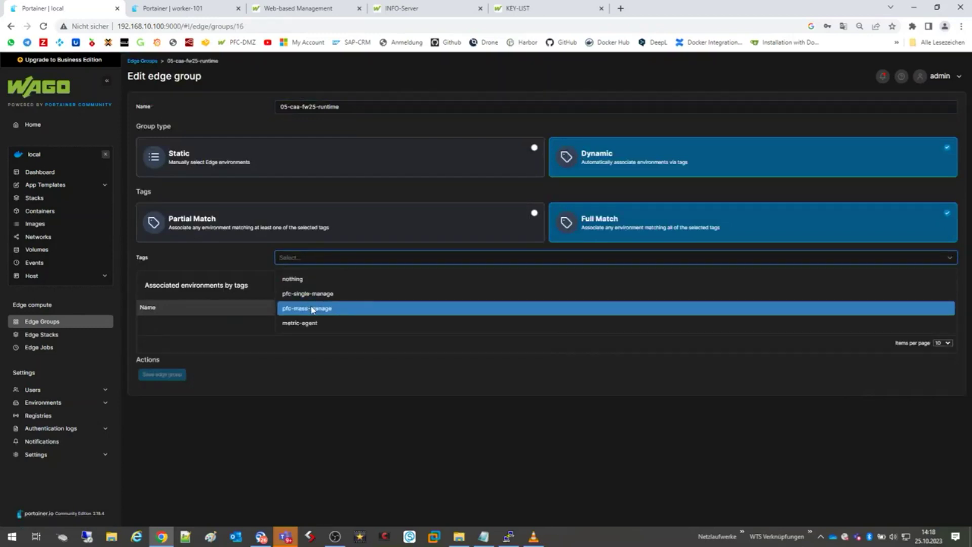
{"action": "left_click", "coordinate": [319, 308]}
{"action": "left_click", "coordinate": [168, 453]}
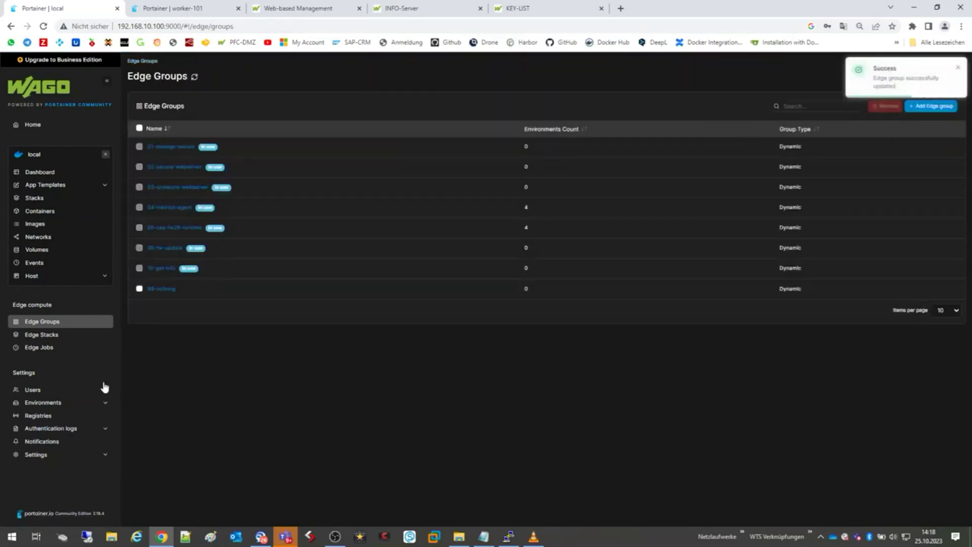
Step: Return to the edge stacks list and refresh it to check the 05-caa-fw25-runtime deployment
{"action": "left_click", "coordinate": [50, 334]}
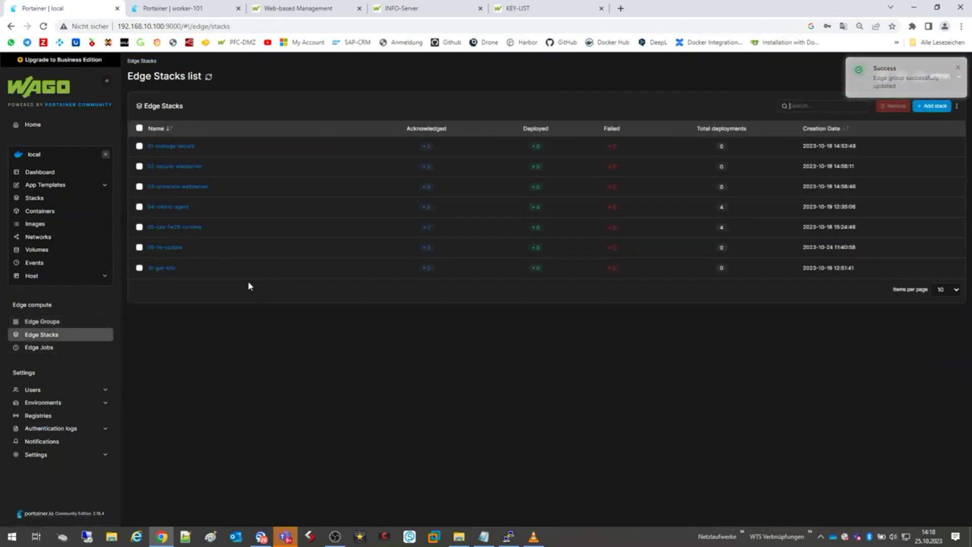
{"action": "left_click", "coordinate": [209, 77]}
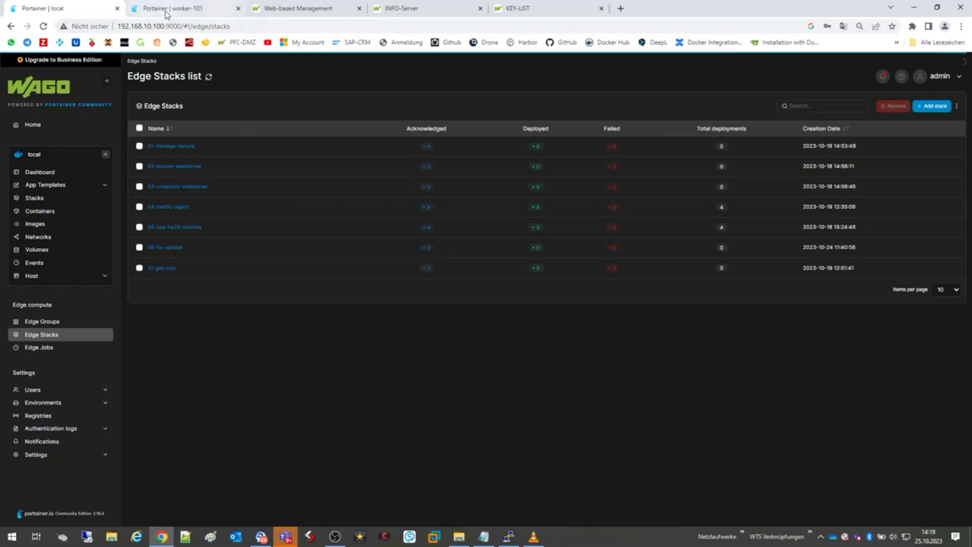
Step: Check the container list of worker-101 and the firmware revision on its Device Status page
{"action": "mouse_move", "coordinate": [166, 14]}
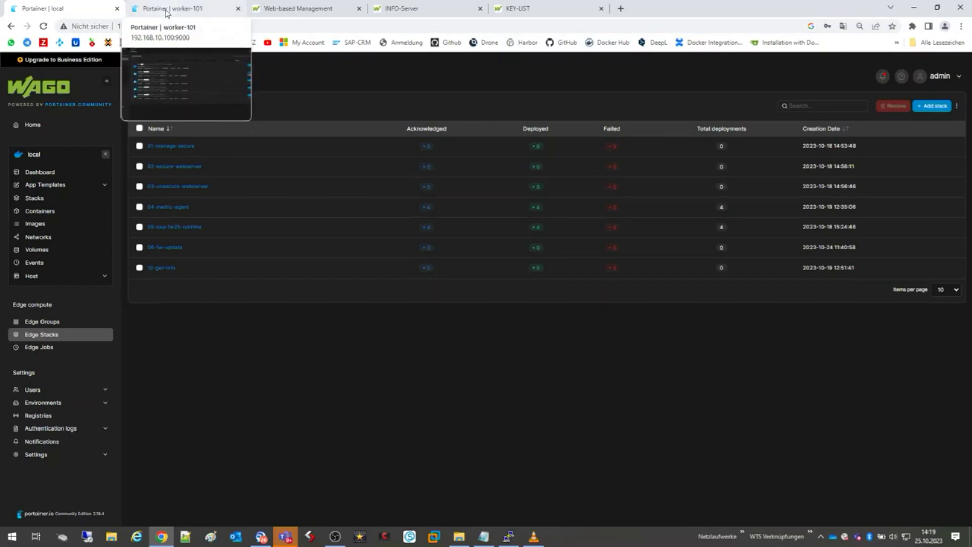
{"action": "left_click", "coordinate": [166, 11]}
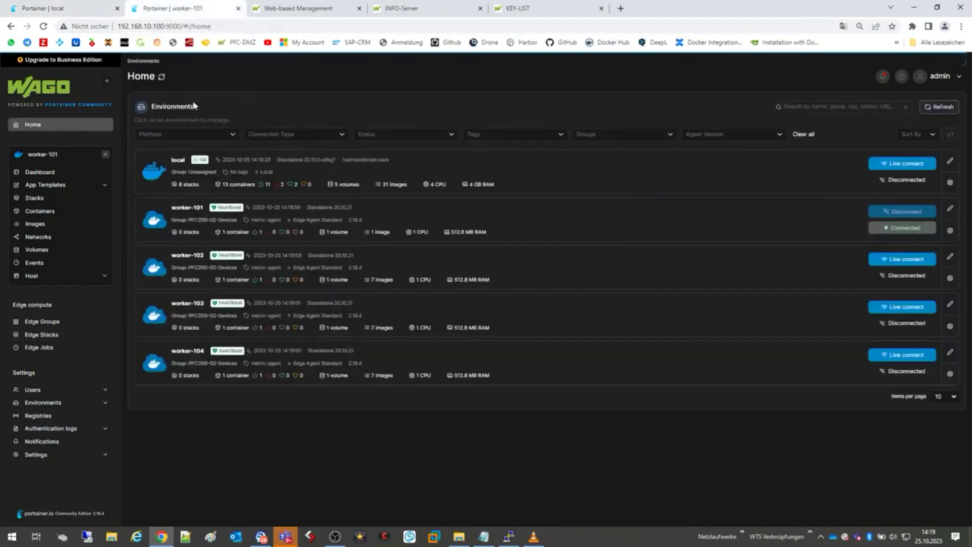
{"action": "left_click", "coordinate": [197, 219]}
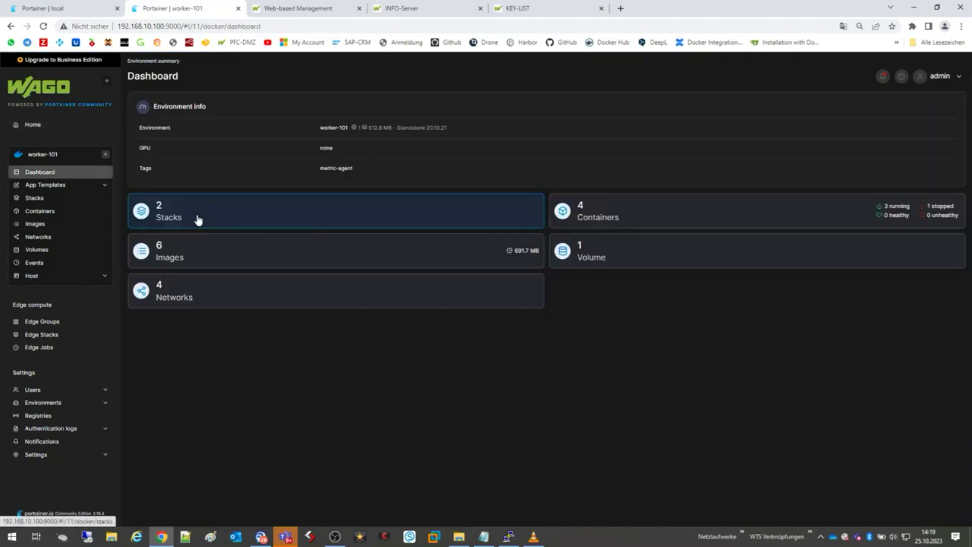
{"action": "left_click", "coordinate": [615, 218]}
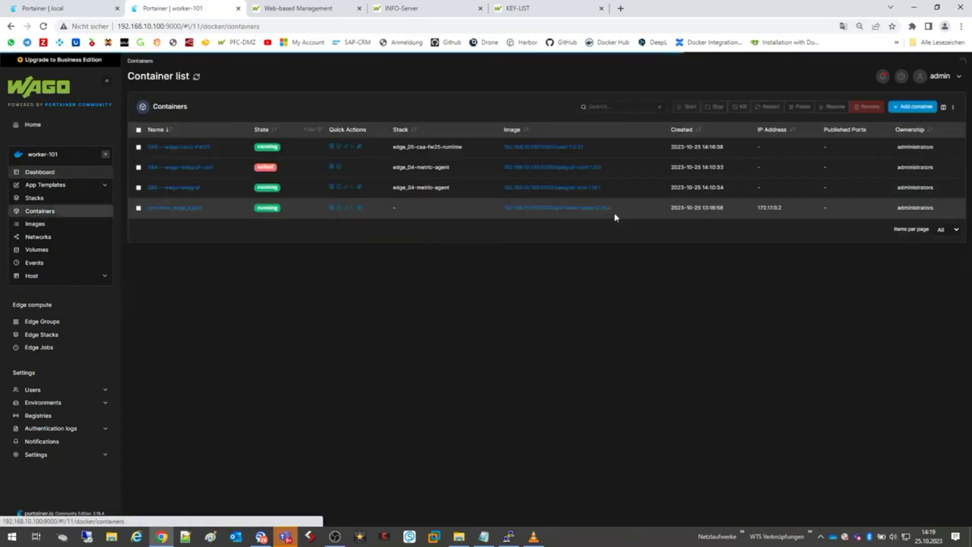
{"action": "key", "text": "ctrl+plus"}
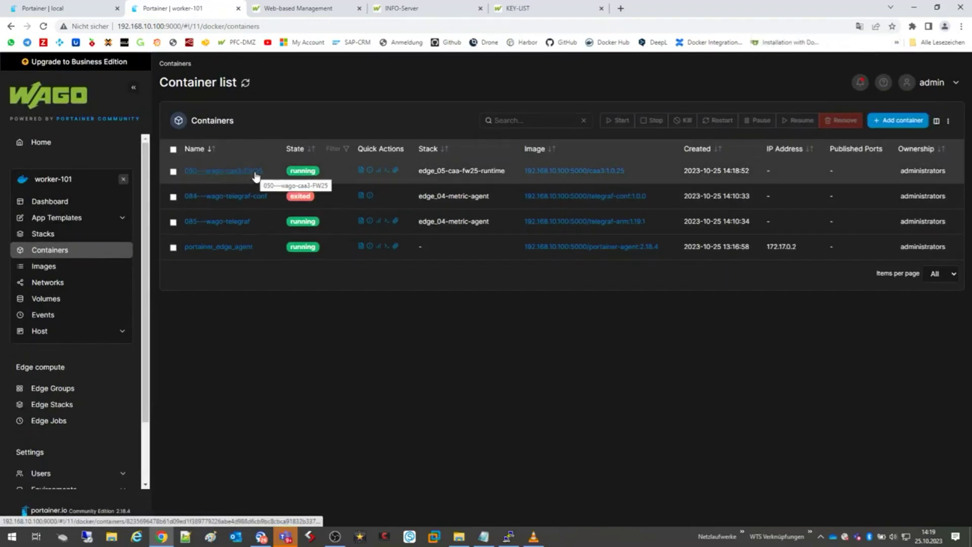
{"action": "left_click", "coordinate": [286, 10]}
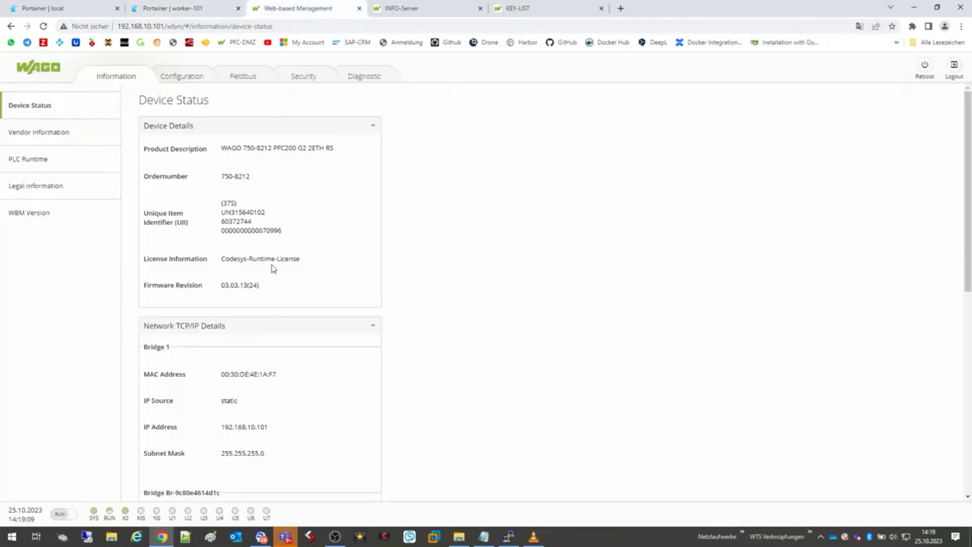
{"action": "left_click_drag", "start_coordinate": [260, 287], "coordinate": [223, 294]}
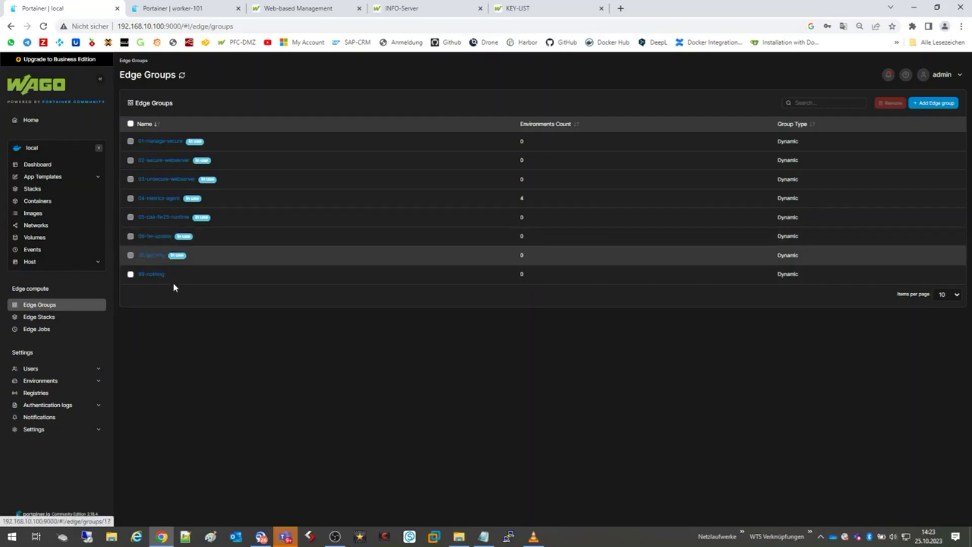
Step: Open the 06-fw-update edge stack from the edge stacks list and examine the firmware versions in its compose file
{"action": "left_click", "coordinate": [42, 318]}
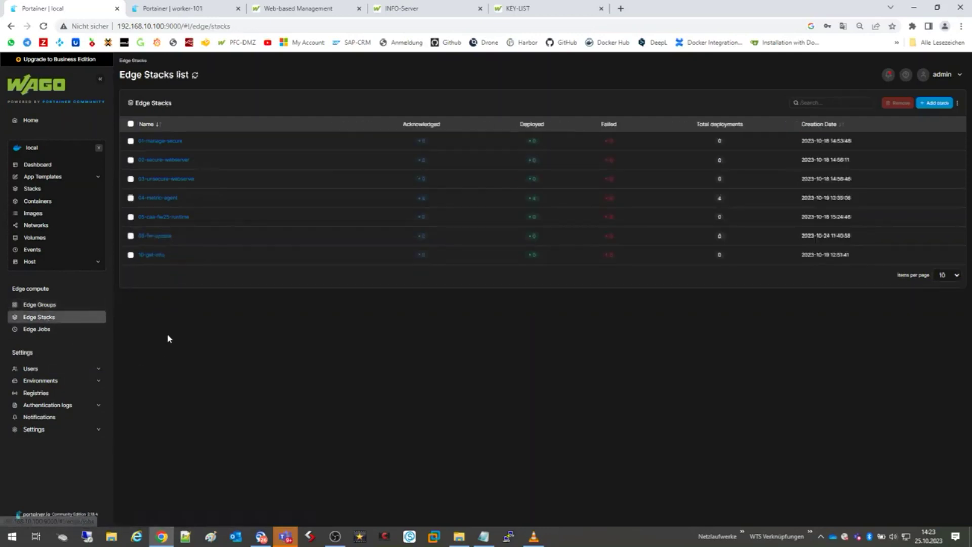
{"action": "left_click", "coordinate": [163, 240]}
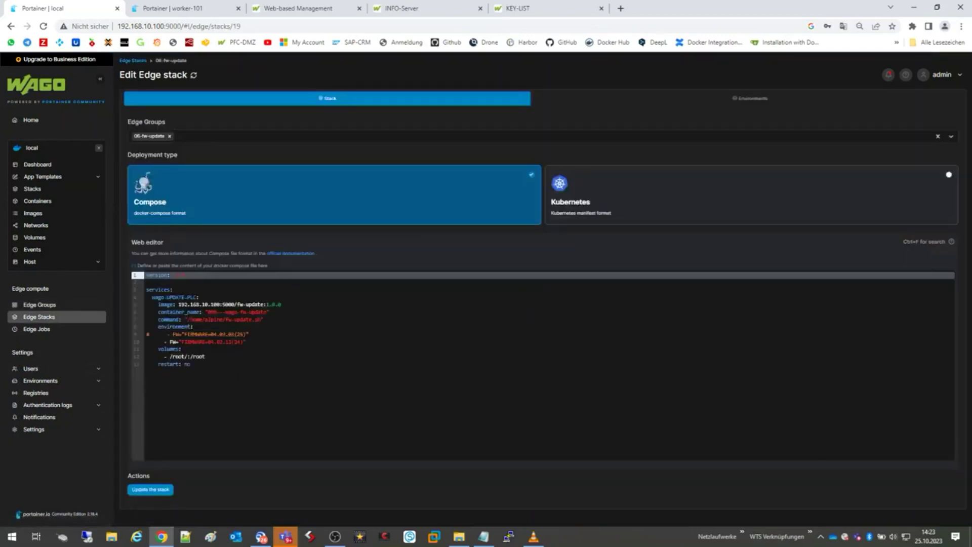
{"action": "mouse_move", "coordinate": [249, 334]}
{"action": "left_mouse_down"}
{"action": "mouse_move", "coordinate": [226, 342]}
{"action": "mouse_move", "coordinate": [245, 342]}
{"action": "left_mouse_up"}
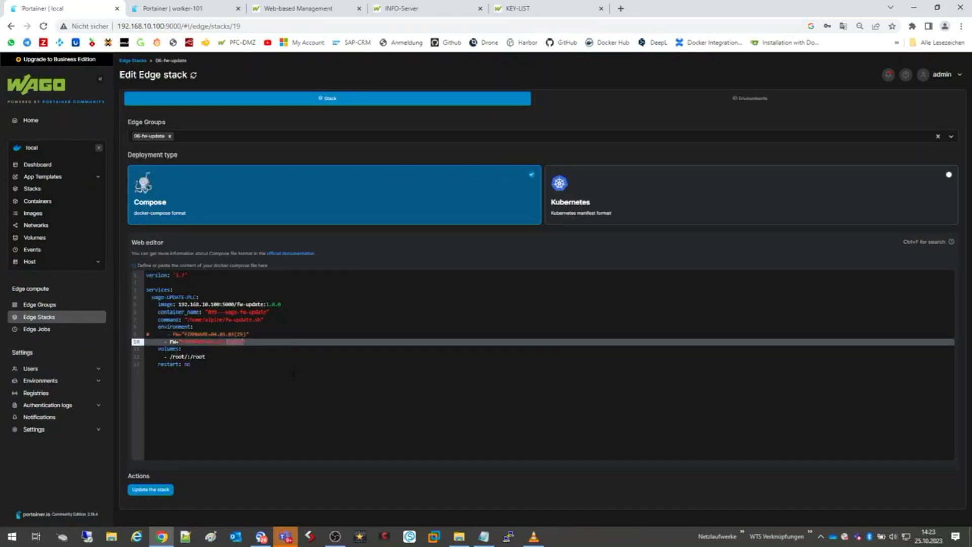
Step: Open the list of edge groups
{"action": "left_click", "coordinate": [46, 305]}
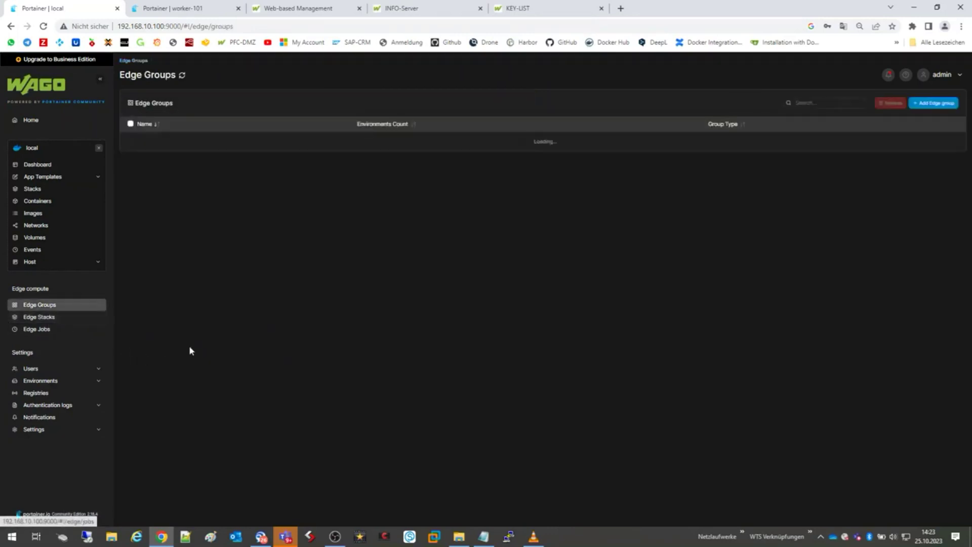